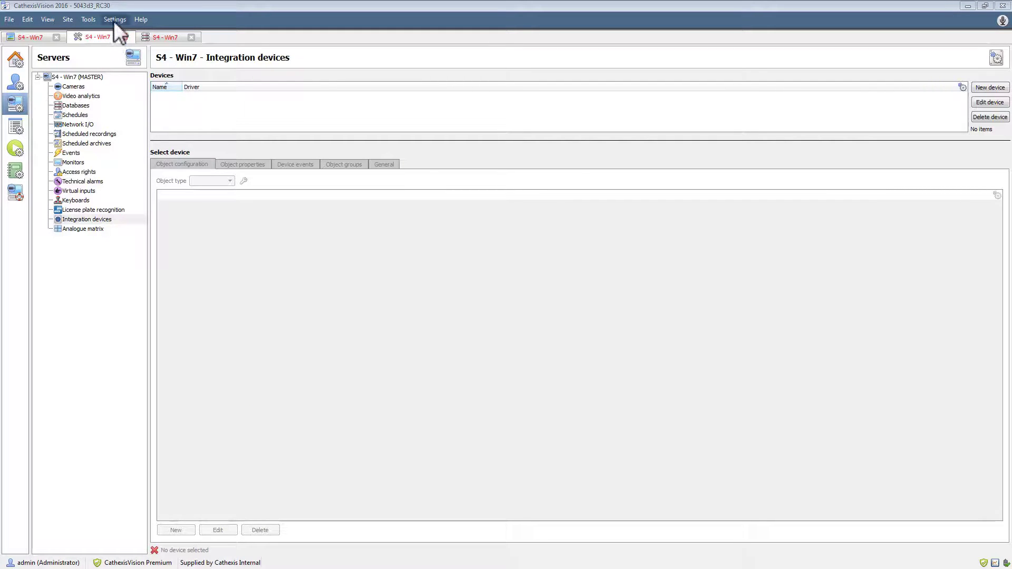
- Check the local server's licenses for the Nemtek electric fence integration and close the licensing dialog
{"action": "left_click", "coordinate": [89, 19]}
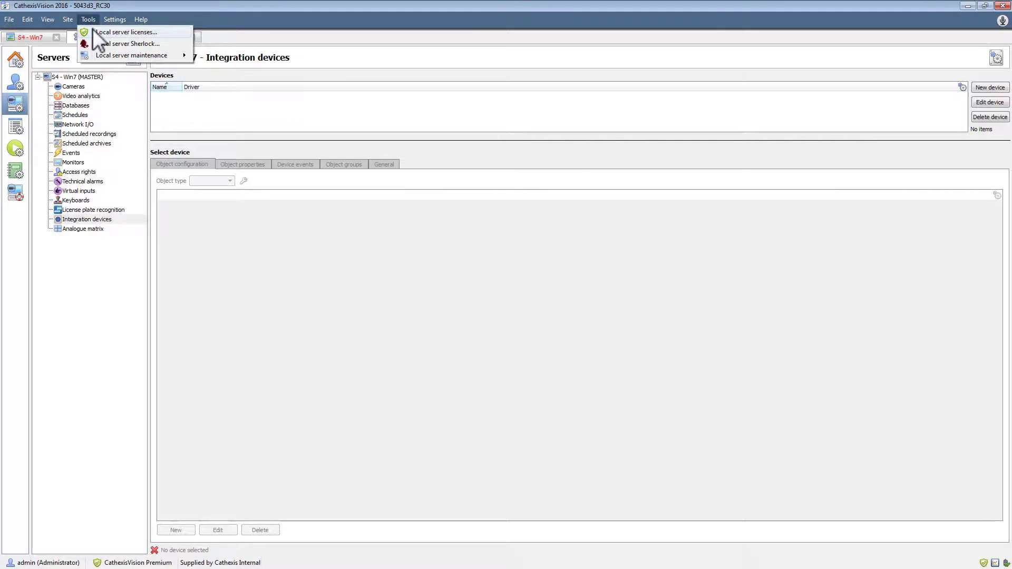
{"action": "left_click", "coordinate": [95, 31]}
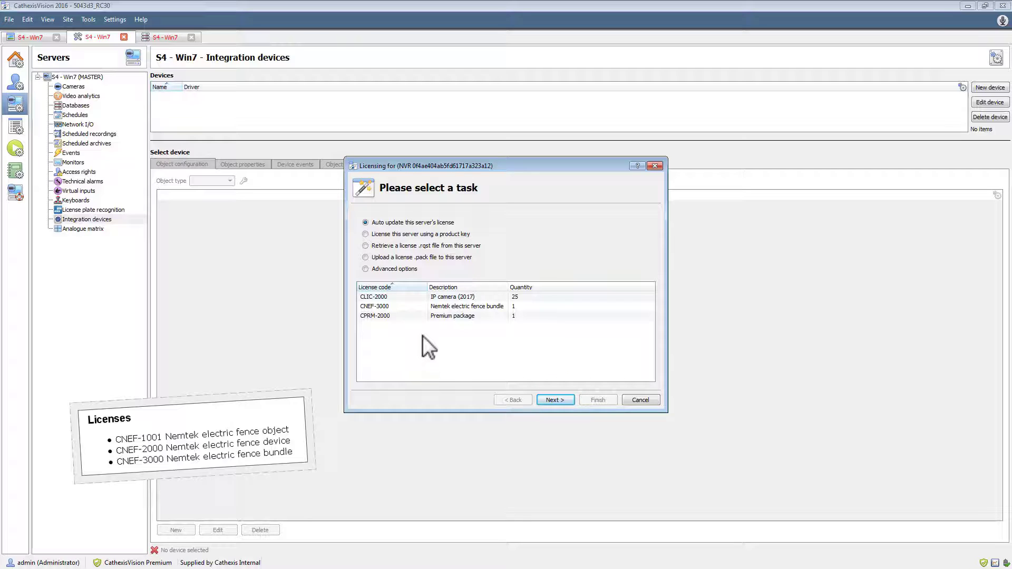
{"action": "left_click", "coordinate": [643, 399]}
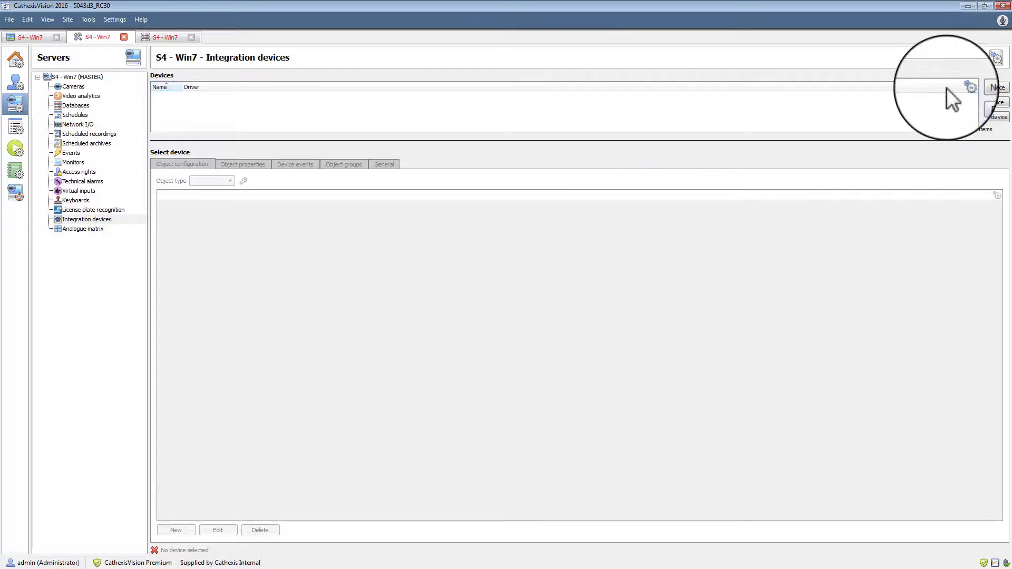
- Start adding a new integration device that uses the Nemtek Electric Fence driver
{"action": "left_click", "coordinate": [979, 87]}
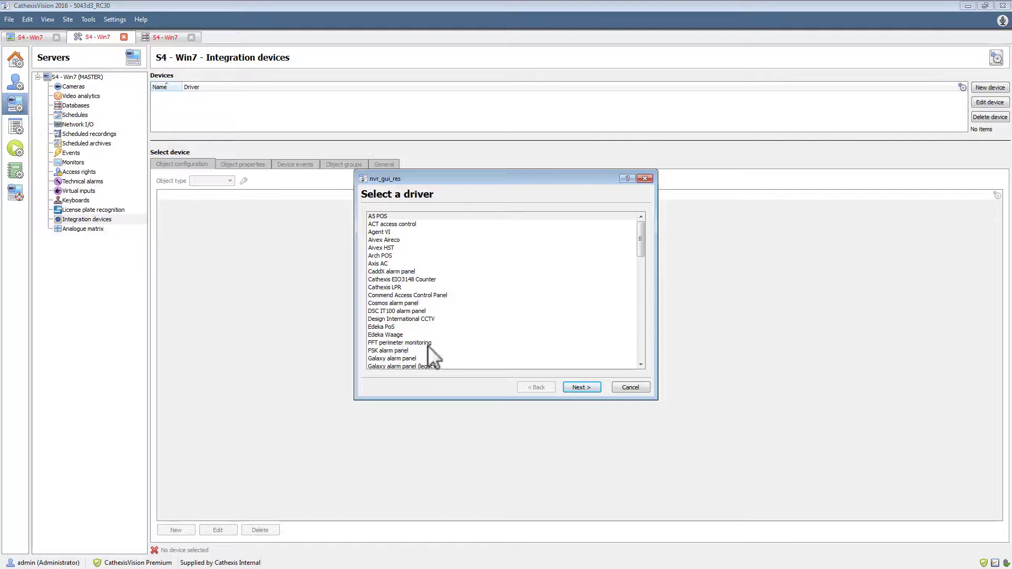
{"action": "scroll", "coordinate": [447, 343], "scroll_direction": "down", "scroll_amount": 7}
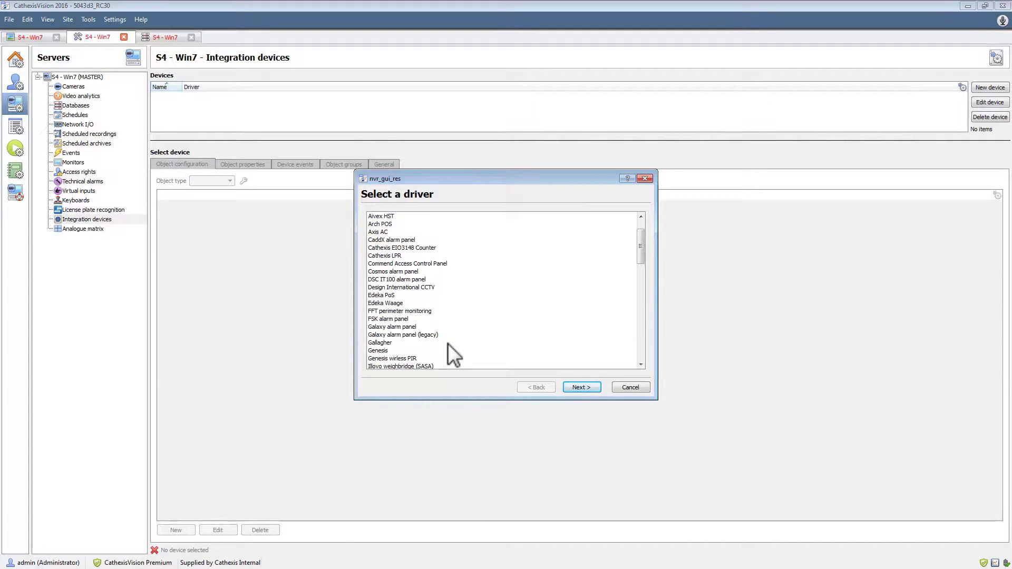
{"action": "scroll", "coordinate": [448, 344], "scroll_direction": "down", "scroll_amount": 2}
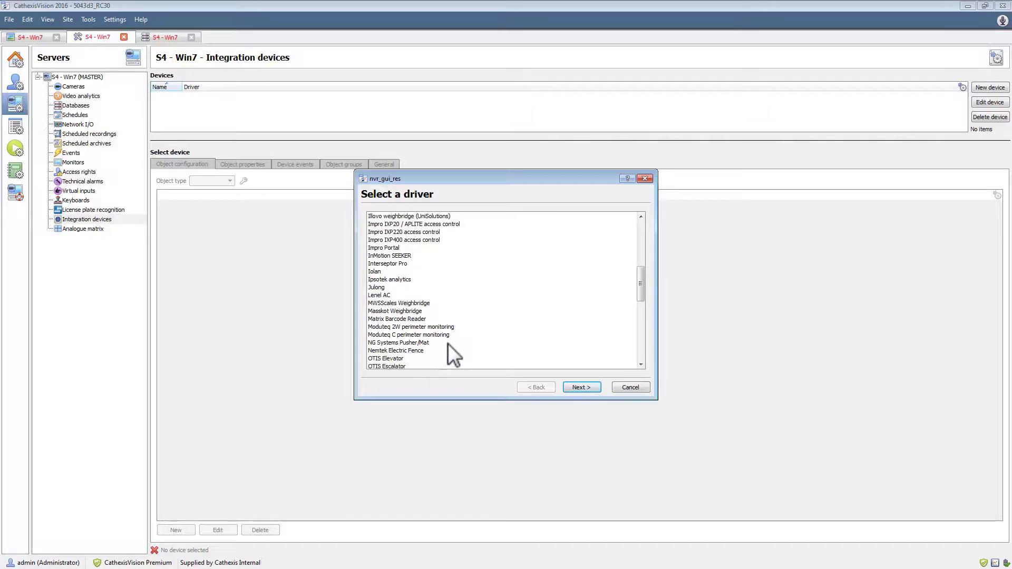
{"action": "left_click", "coordinate": [407, 351]}
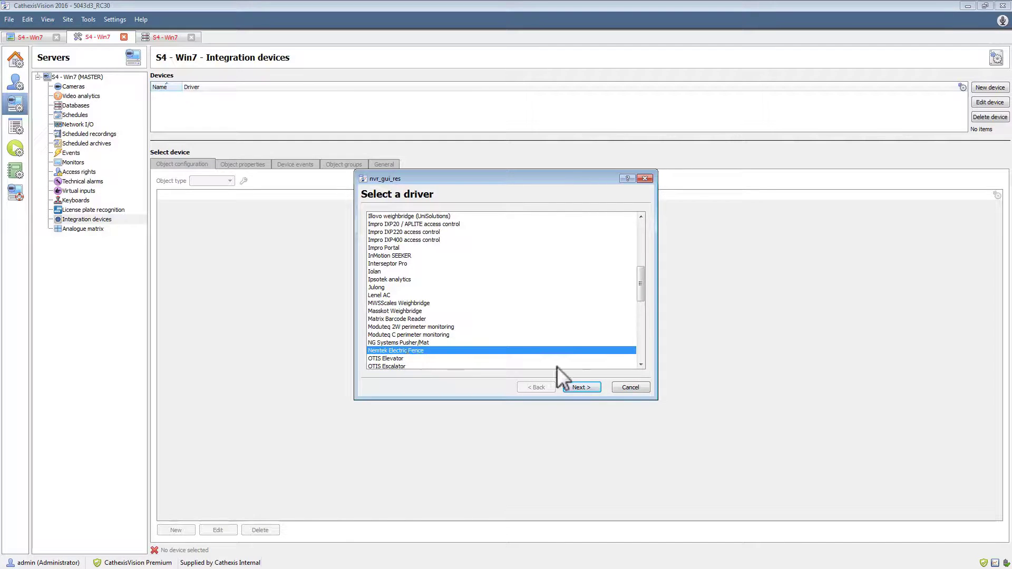
{"action": "left_click", "coordinate": [579, 388]}
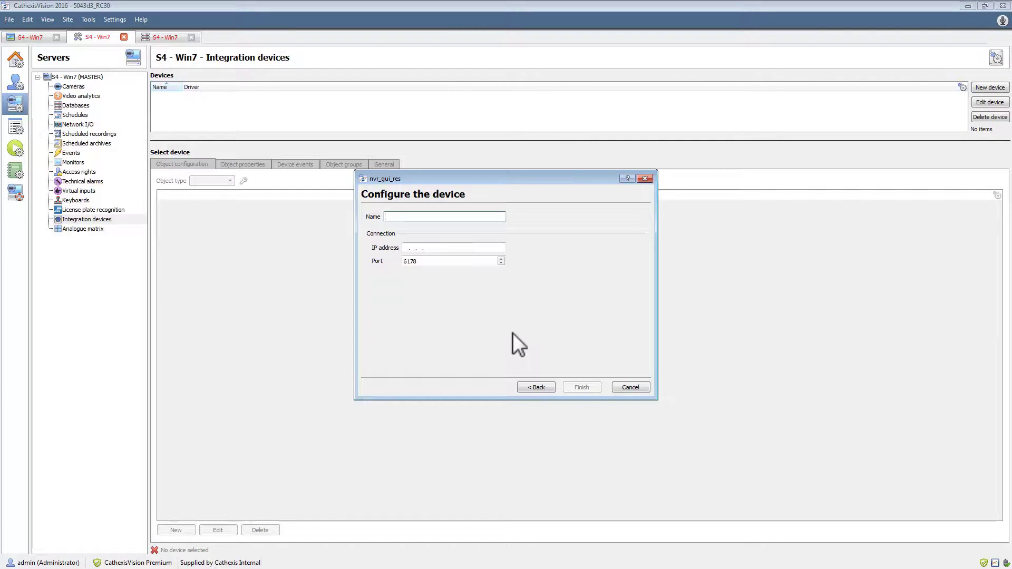
- Name the device Nemtek, set its IP address to 192.168.3.69 and finish adding it
{"action": "type", "text": "Nemtek"}
{"action": "key", "text": "Tab"}
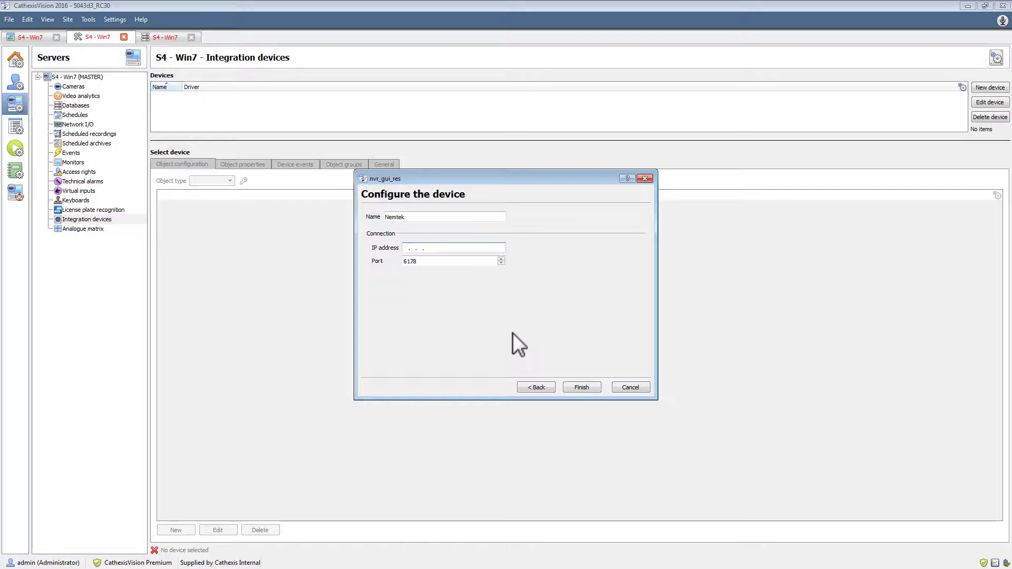
{"action": "type", "text": "192.168.3 .69"}
{"action": "left_click", "coordinate": [582, 390]}
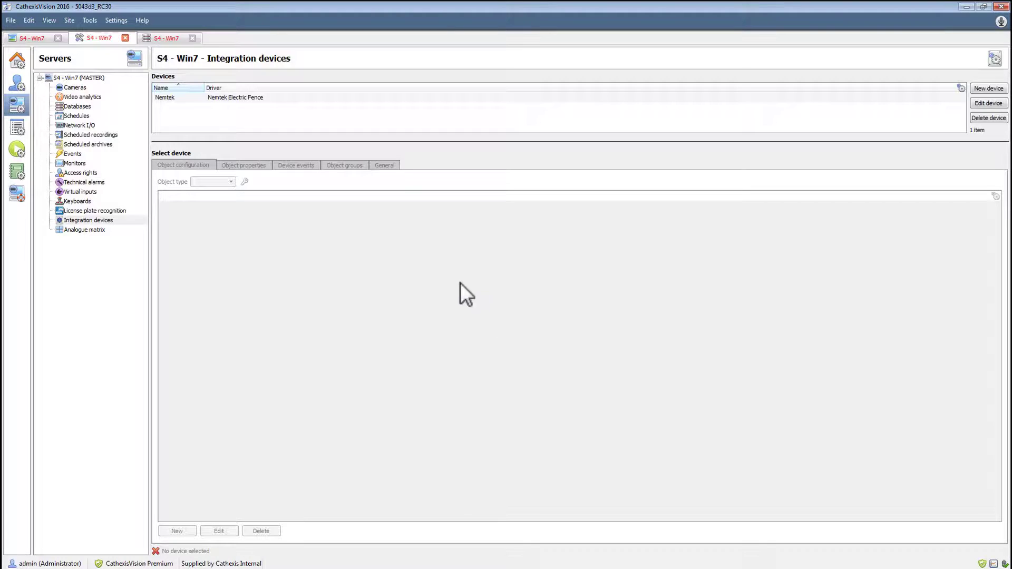
- Review the Nemtek device's configured objects, including FG7, and the properties and available actions of its energizers
{"action": "left_click", "coordinate": [279, 100]}
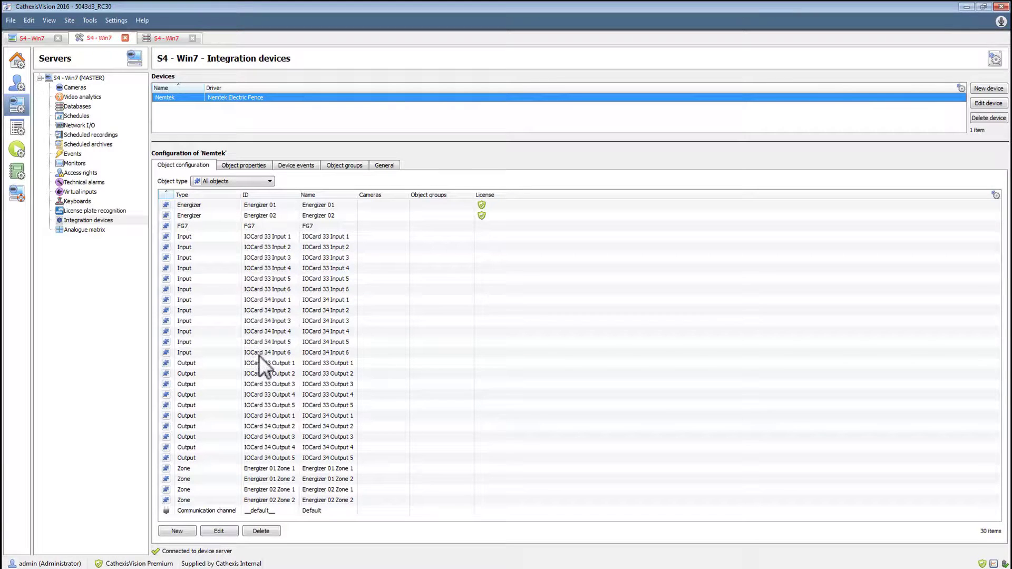
{"action": "left_click", "coordinate": [231, 229]}
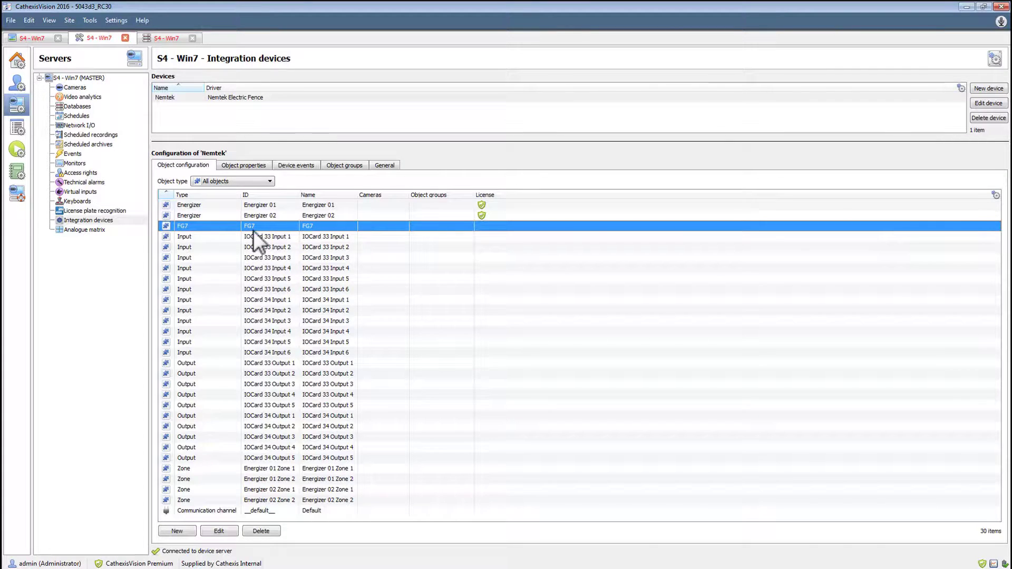
{"action": "left_click", "coordinate": [254, 164]}
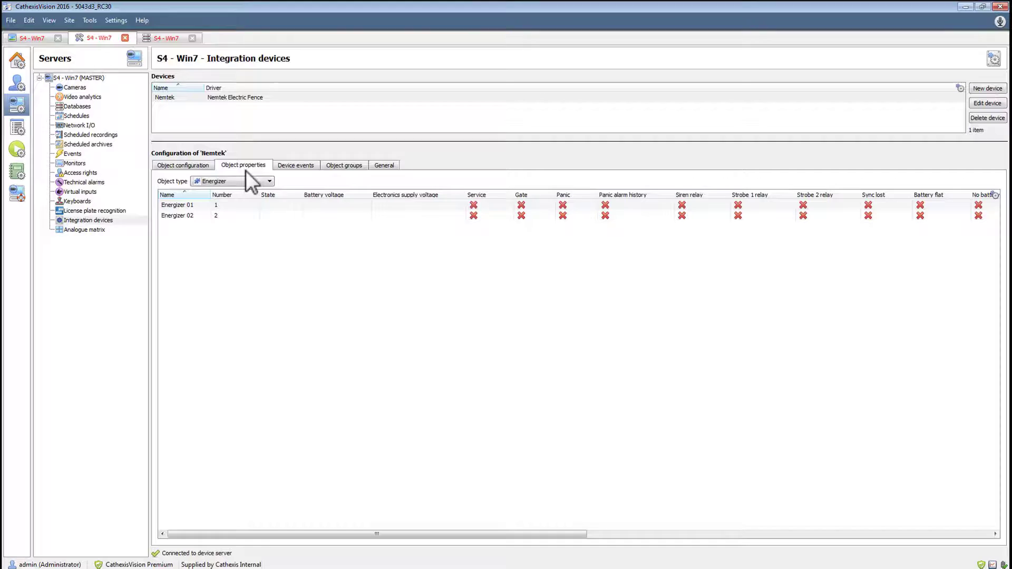
{"action": "left_click", "coordinate": [246, 182]}
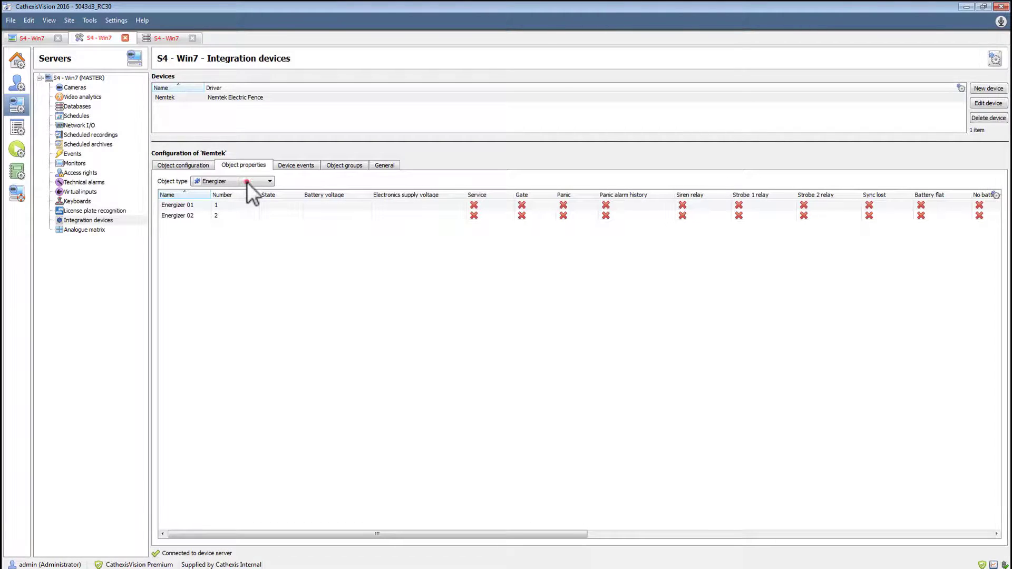
{"action": "right_click", "coordinate": [282, 207]}
{"action": "right_click", "coordinate": [282, 216]}
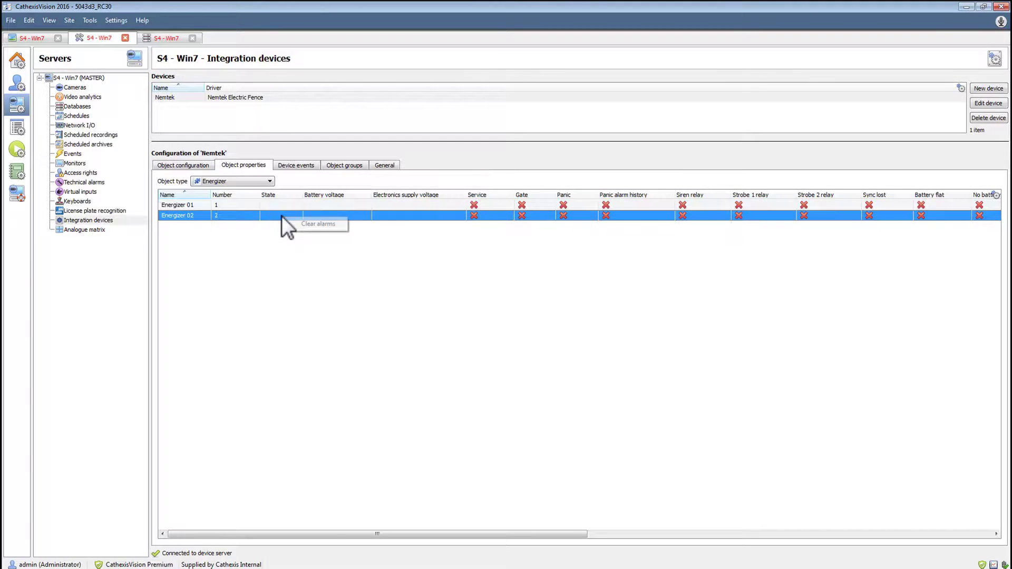
{"action": "left_click", "coordinate": [255, 243]}
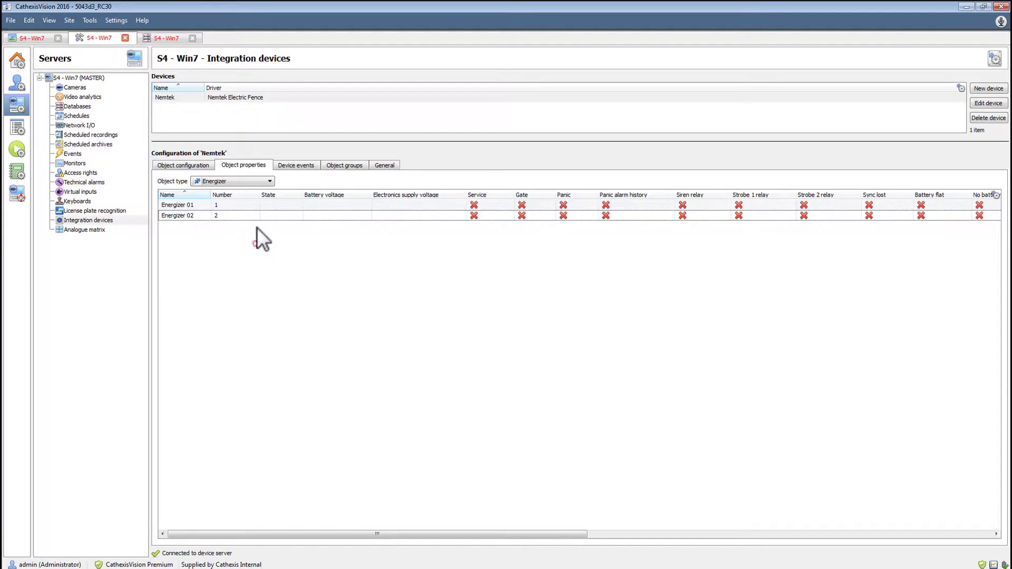
{"action": "left_click_drag", "start_coordinate": [448, 533], "coordinate": [422, 550]}
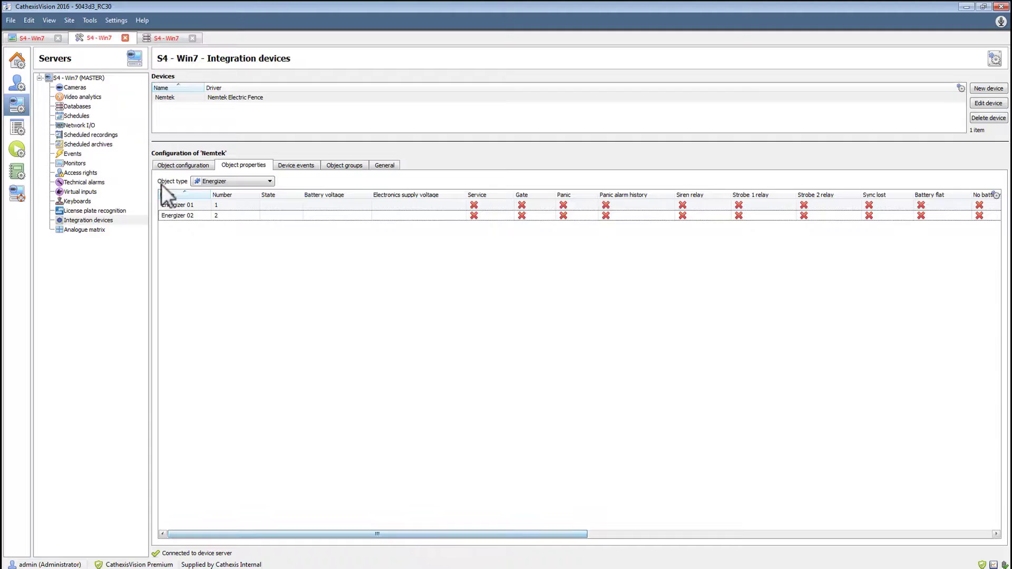
- Show the properties of the Input objects and inspect Energizer 01 Input 4 and IOCard 33 Input 1
{"action": "left_click", "coordinate": [231, 181]}
{"action": "left_click", "coordinate": [239, 217]}
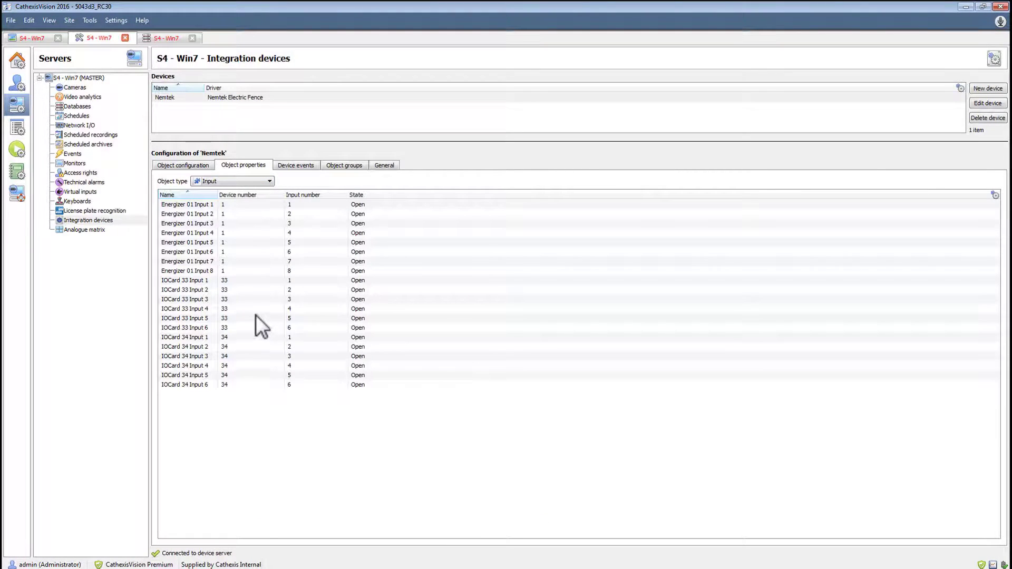
{"action": "left_click", "coordinate": [260, 237]}
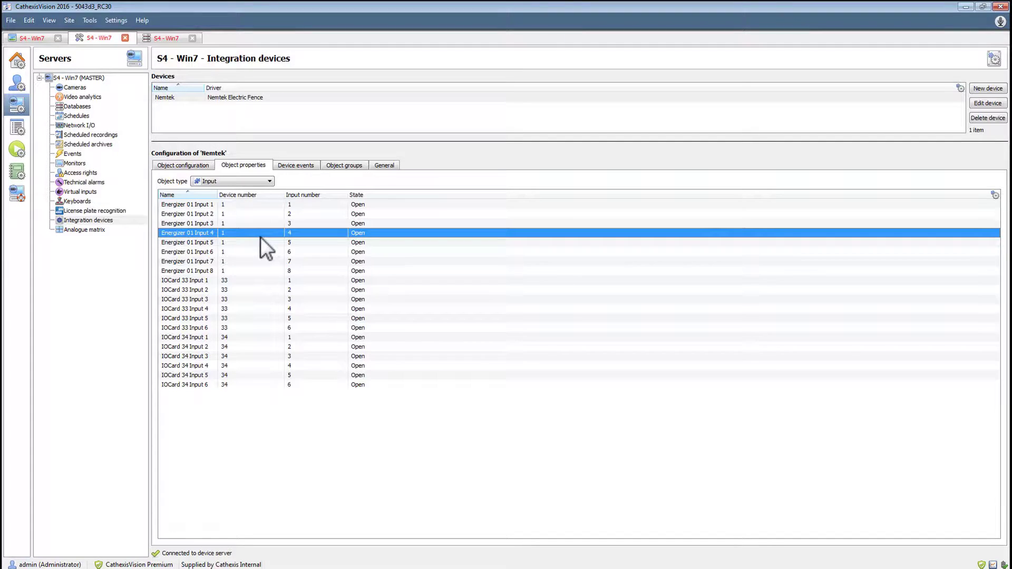
{"action": "left_click", "coordinate": [263, 280]}
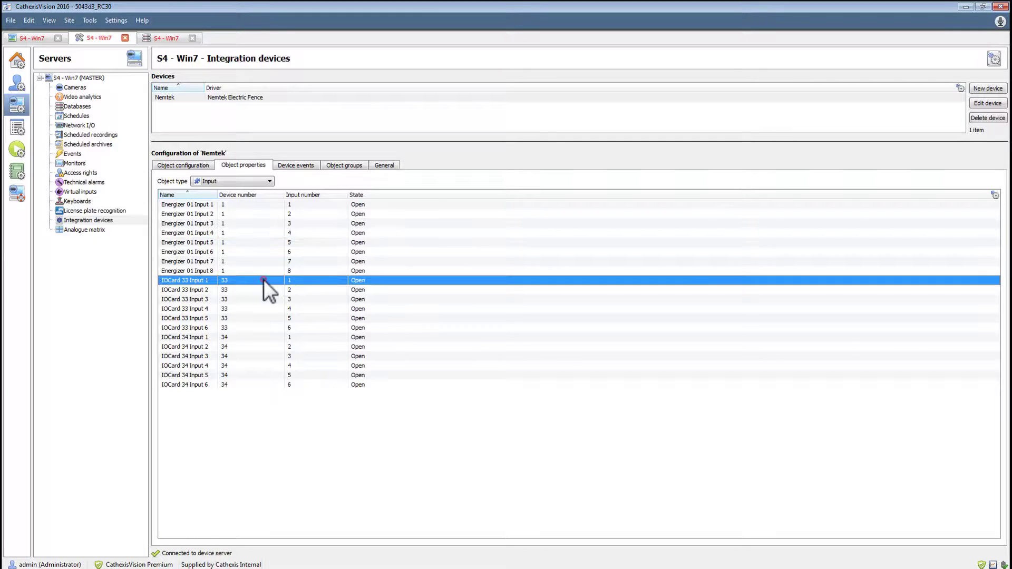
- Show the properties of the Output objects and check the actions available for IOCard 33 Output 4
{"action": "left_click", "coordinate": [250, 183]}
{"action": "left_click", "coordinate": [240, 223]}
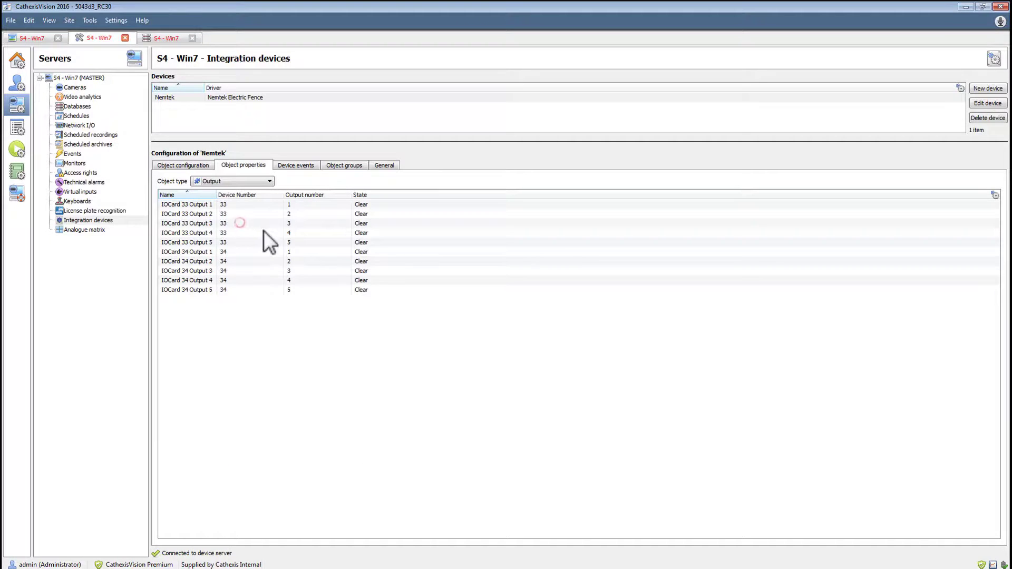
{"action": "right_click", "coordinate": [263, 232]}
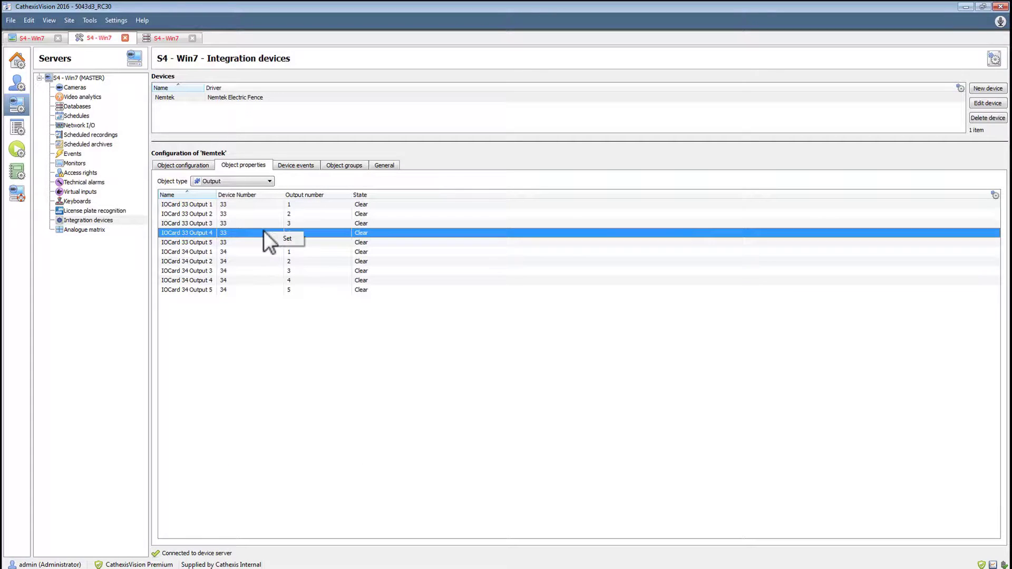
{"action": "left_click", "coordinate": [254, 311]}
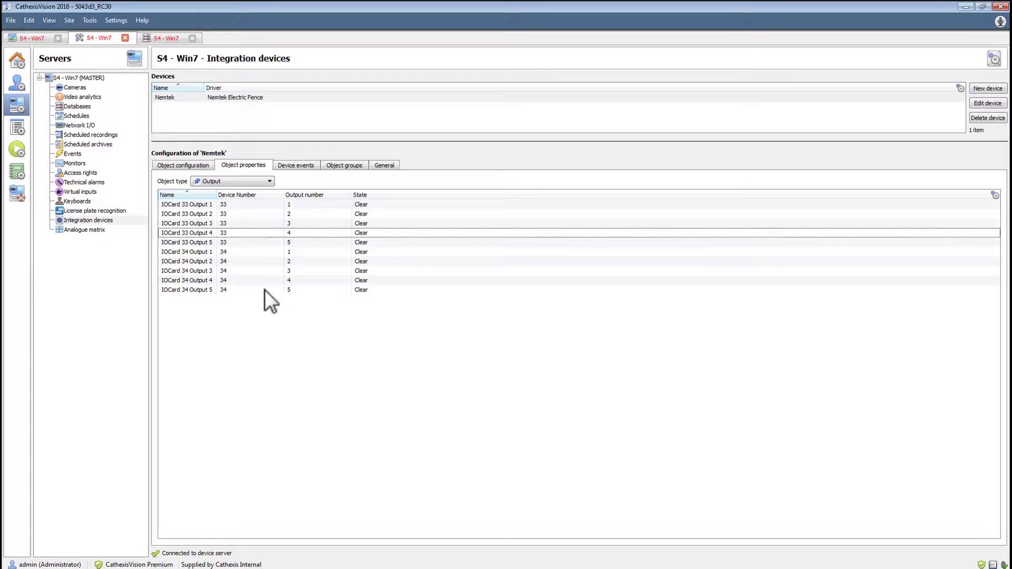
- Check the Zone properties and the actions available for Energizer 01 Zone 1, and view the Communication channel properties
{"action": "left_click", "coordinate": [265, 181]}
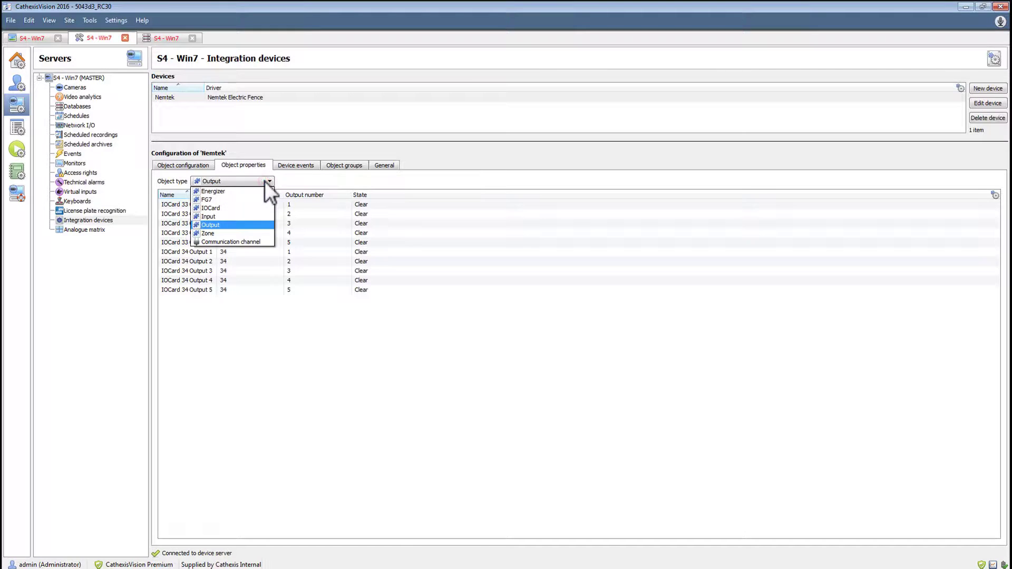
{"action": "left_click", "coordinate": [255, 232]}
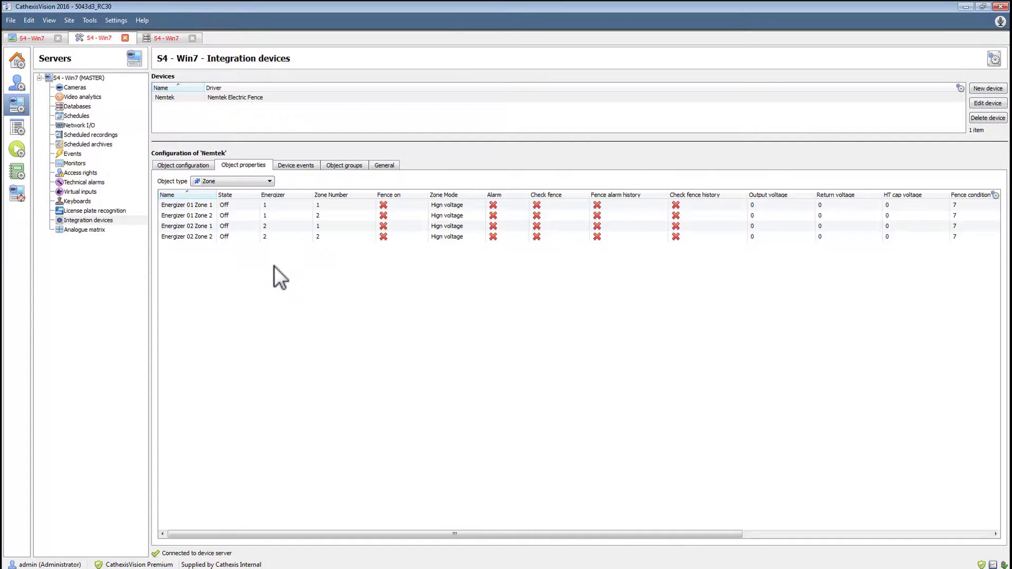
{"action": "right_click", "coordinate": [248, 203]}
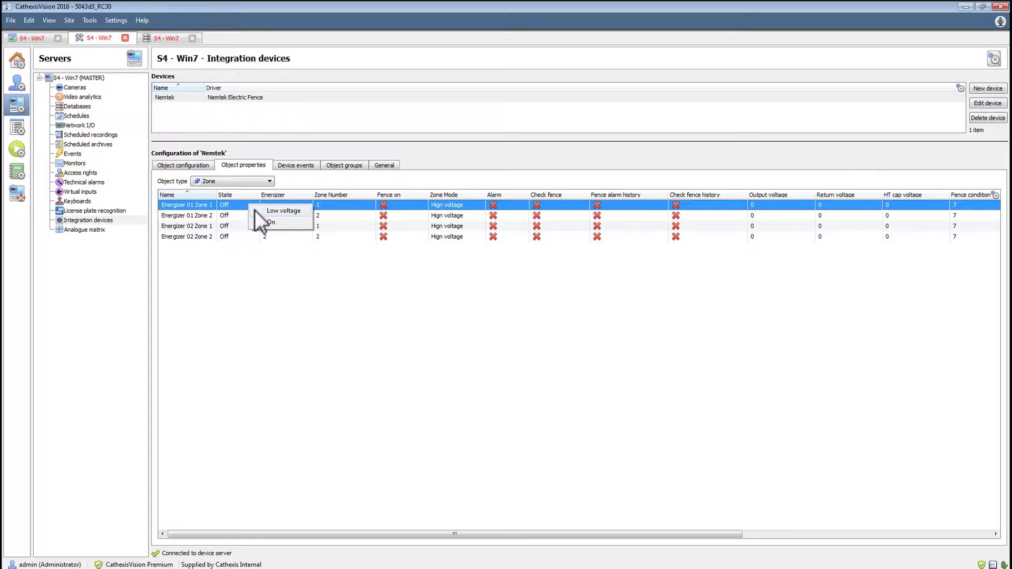
{"action": "left_click", "coordinate": [246, 286]}
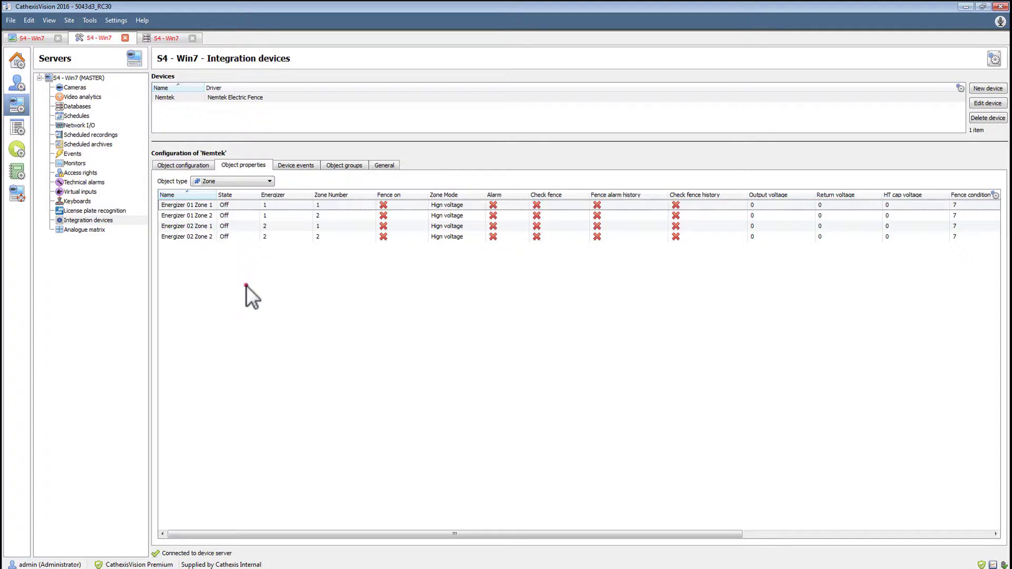
{"action": "left_click", "coordinate": [240, 181]}
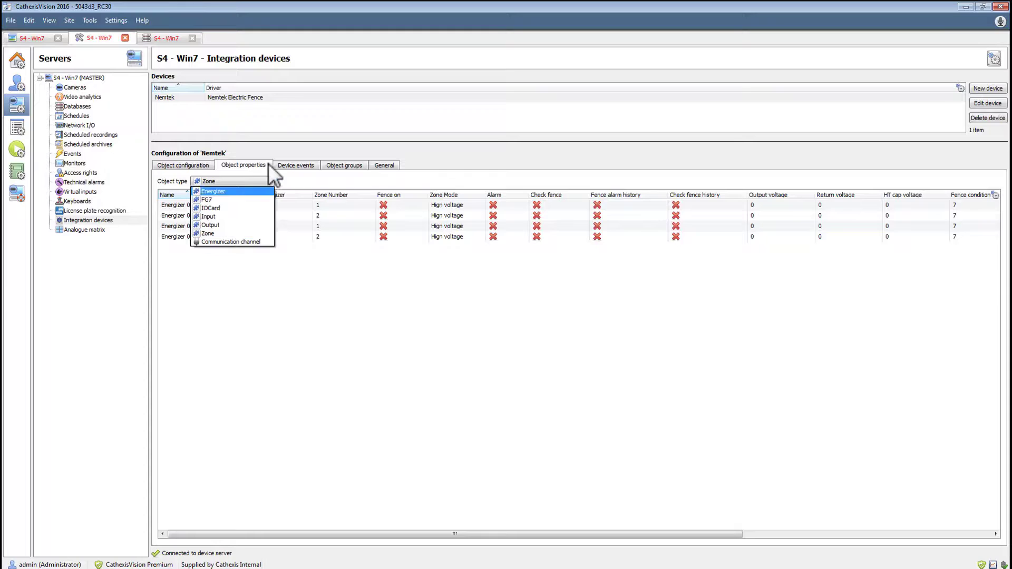
{"action": "left_click", "coordinate": [234, 242]}
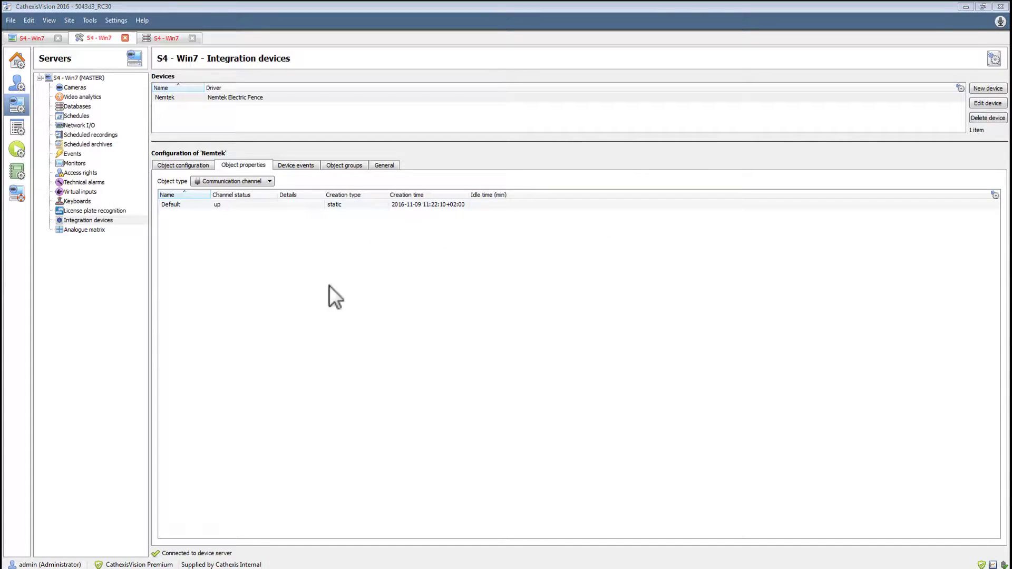
- Review the Nemtek device's events, filtering them in turn by Energizer, Input, Output and Zone
{"action": "left_click", "coordinate": [302, 165]}
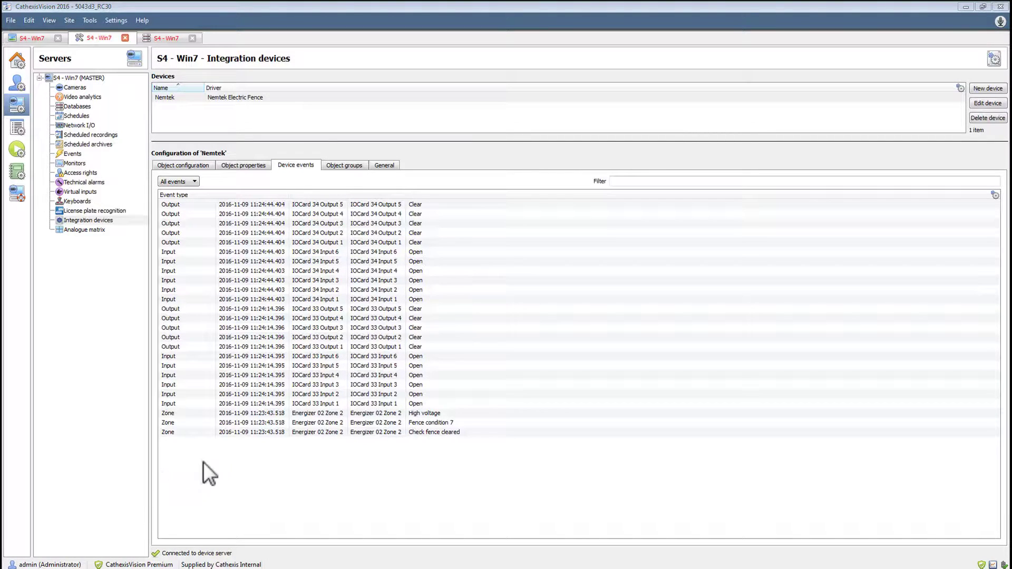
{"action": "left_click", "coordinate": [194, 181]}
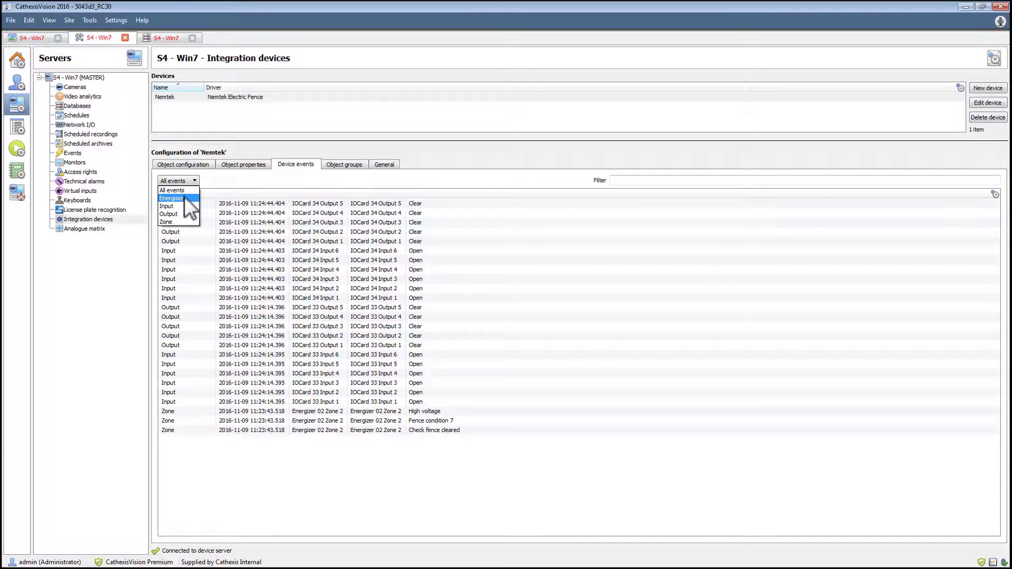
{"action": "left_click", "coordinate": [184, 198]}
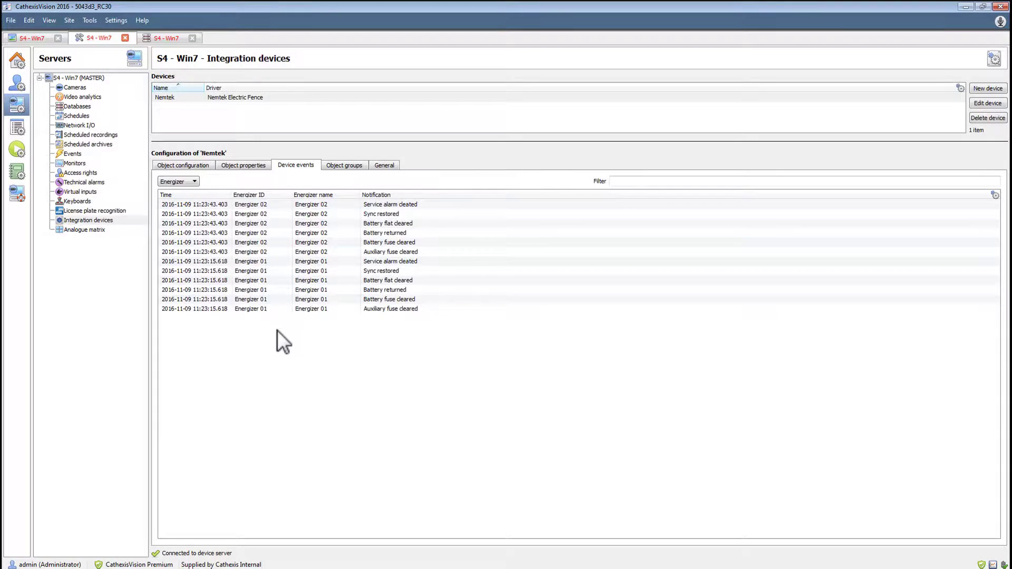
{"action": "left_click", "coordinate": [182, 182]}
{"action": "left_click", "coordinate": [176, 205]}
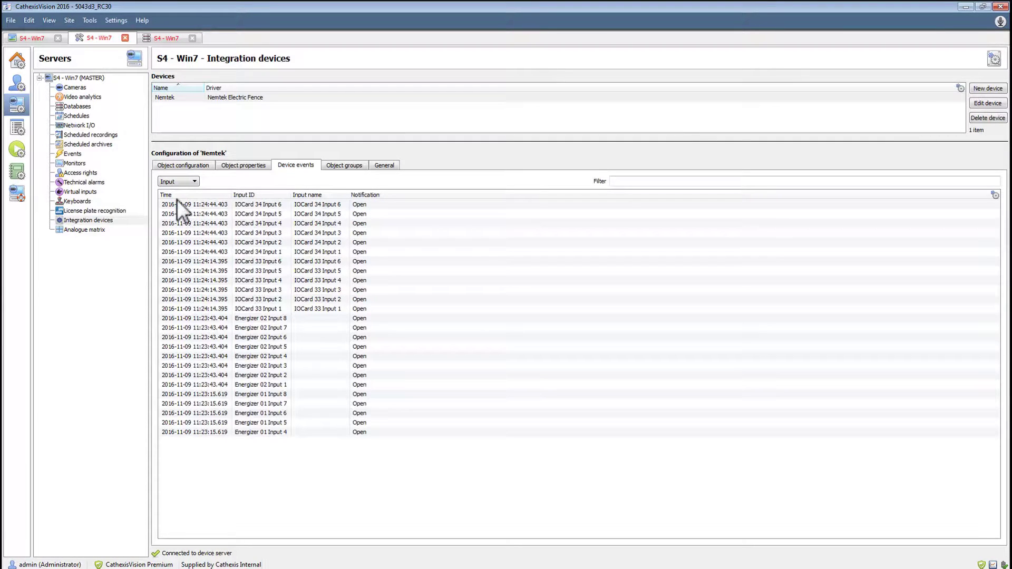
{"action": "left_click", "coordinate": [188, 182]}
{"action": "left_click", "coordinate": [173, 216]}
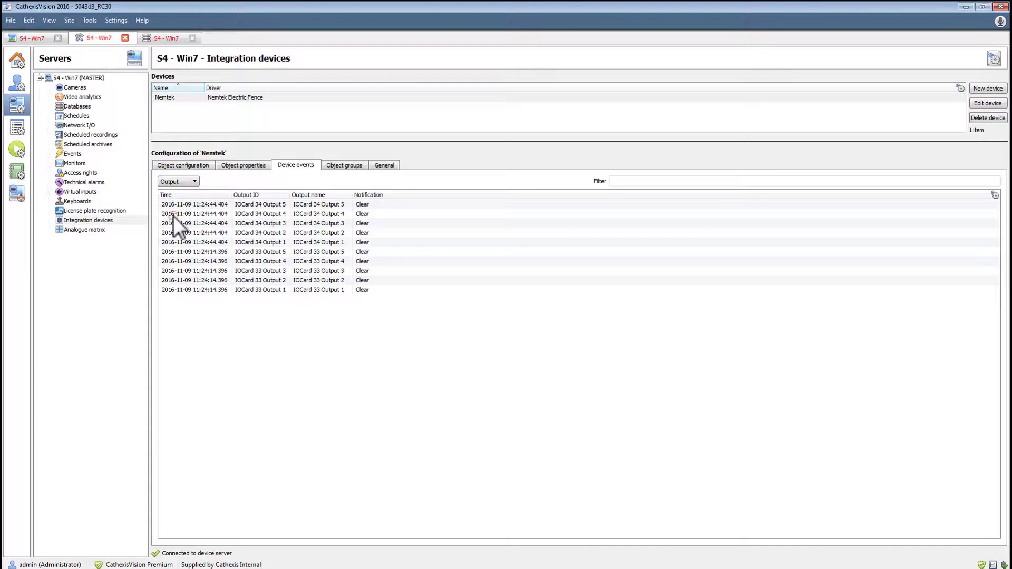
{"action": "left_click", "coordinate": [192, 180]}
{"action": "left_click", "coordinate": [176, 221]}
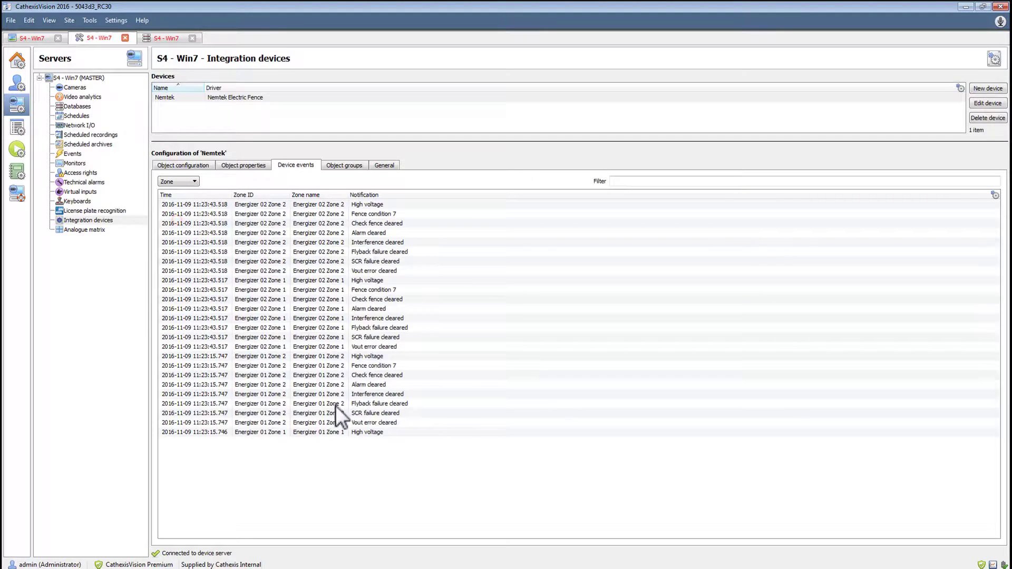
- Create a 100 MB integration database named Nemtek with the Nemtek electric fence driver, and select it as the device's integration database
{"action": "left_click", "coordinate": [383, 164]}
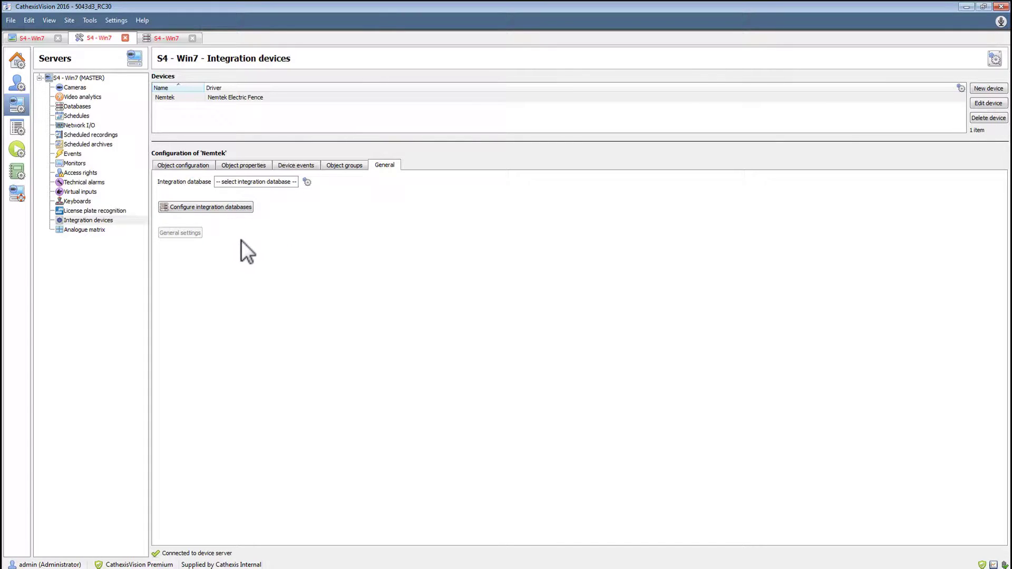
{"action": "left_click", "coordinate": [233, 208]}
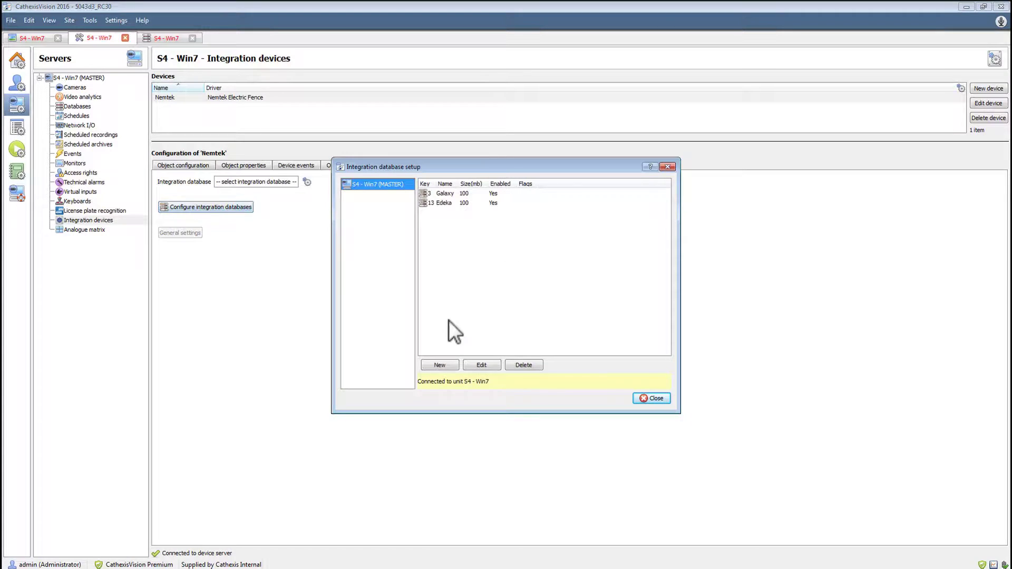
{"action": "left_click", "coordinate": [440, 364]}
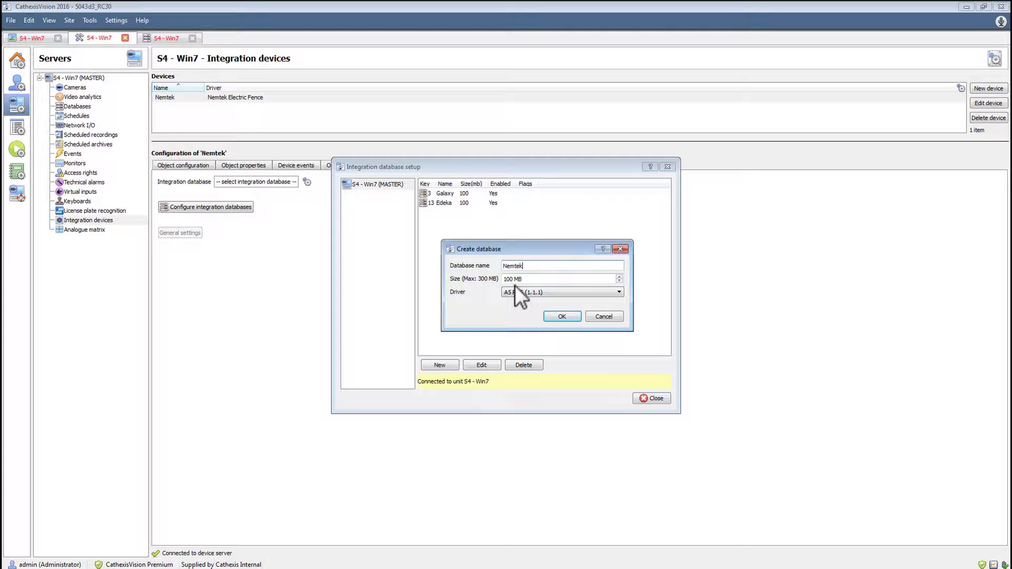
{"action": "left_click", "coordinate": [565, 293]}
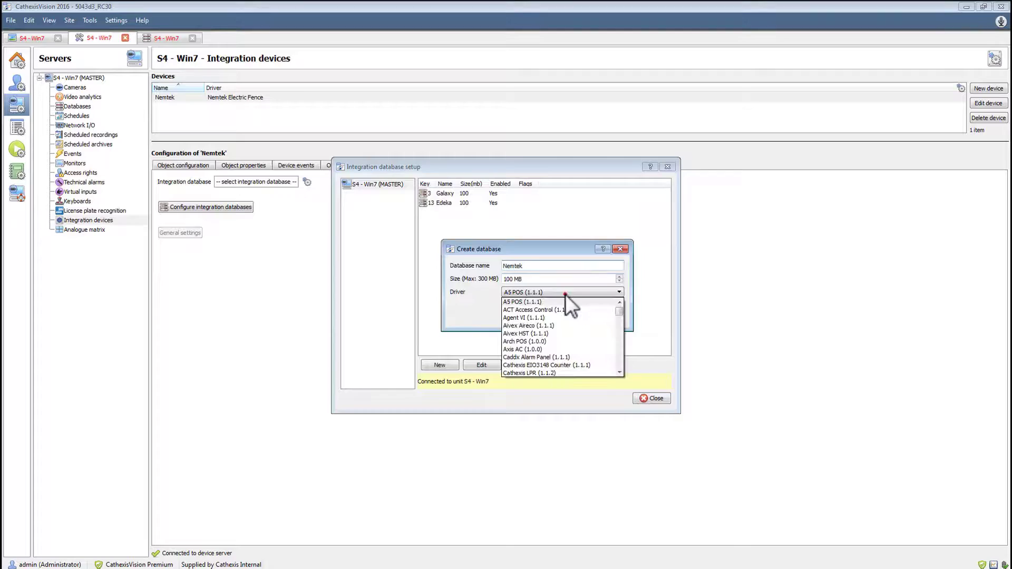
{"action": "scroll", "coordinate": [555, 352], "scroll_direction": "down", "scroll_amount": 9}
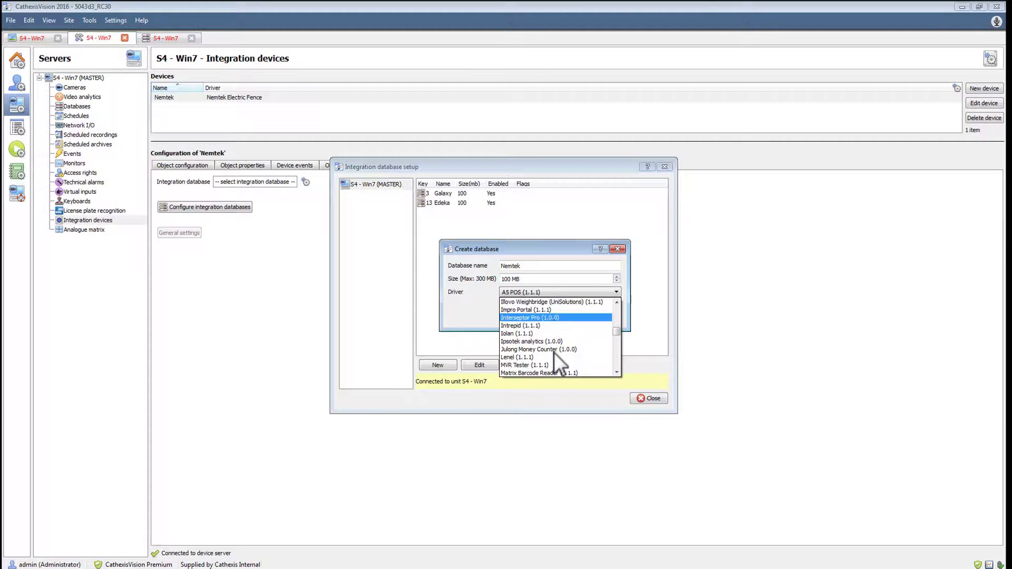
{"action": "scroll", "coordinate": [555, 352], "scroll_direction": "down", "scroll_amount": 4}
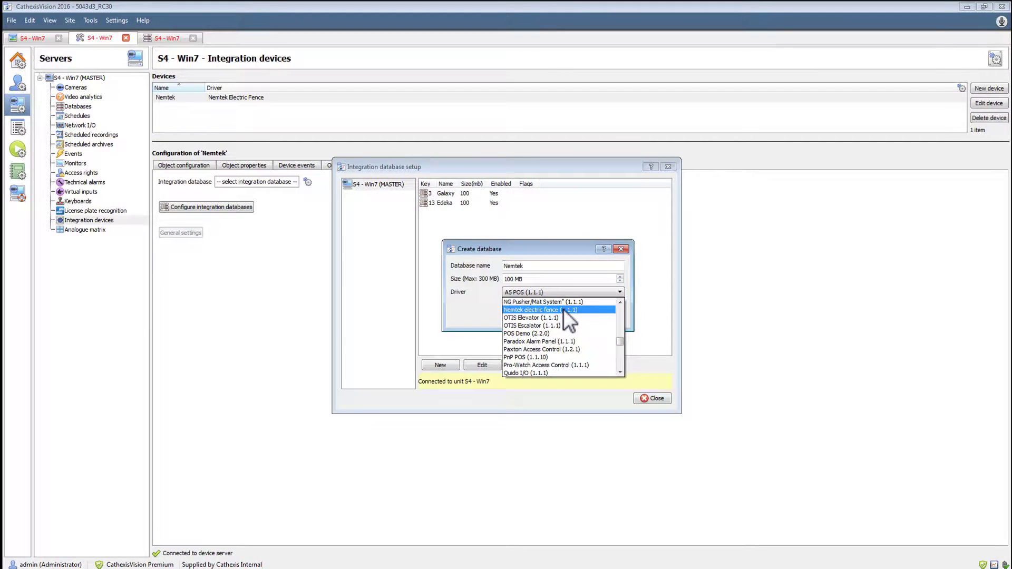
{"action": "left_click", "coordinate": [563, 310]}
{"action": "left_click", "coordinate": [561, 317]}
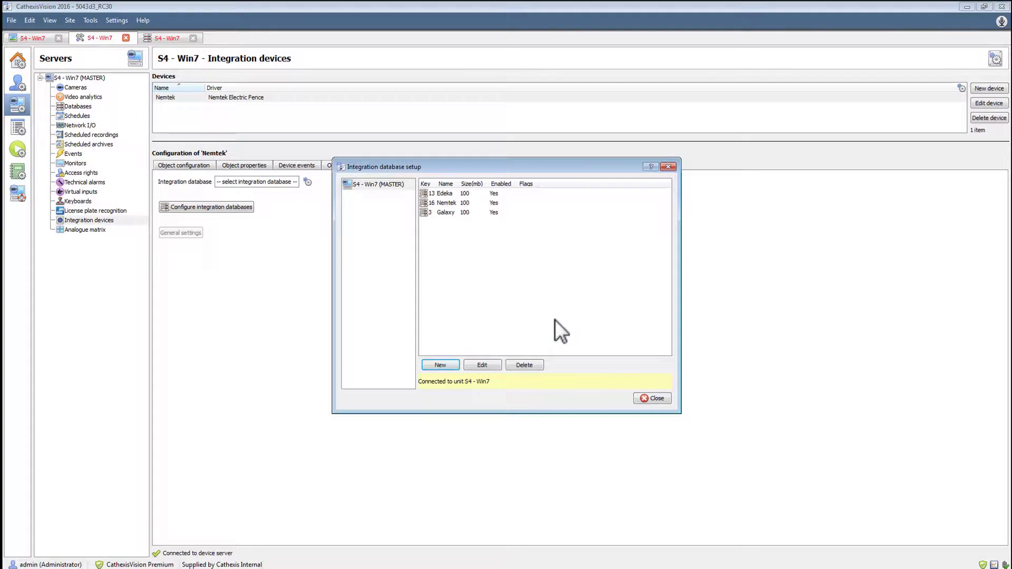
{"action": "left_click", "coordinate": [649, 399]}
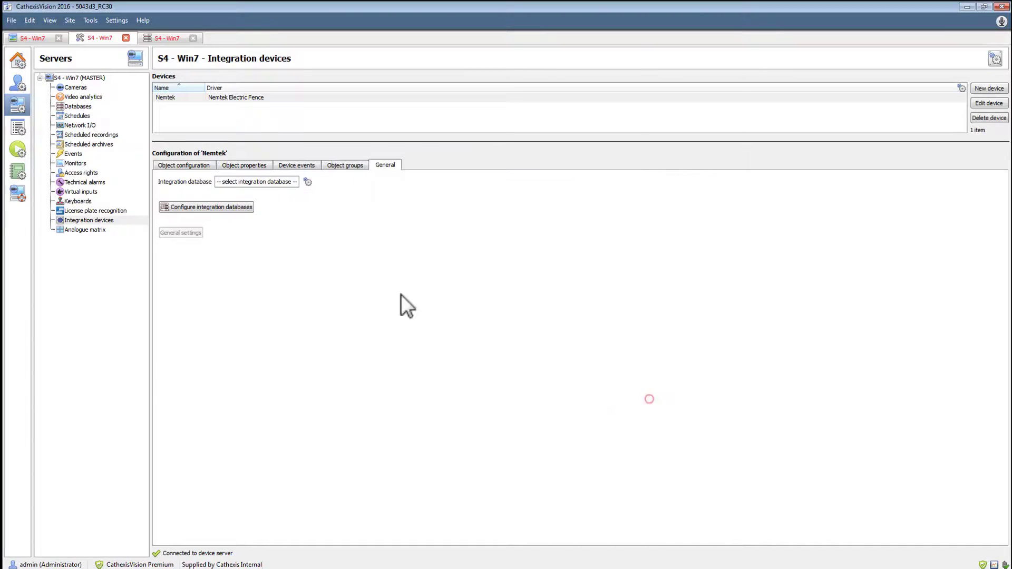
{"action": "left_click", "coordinate": [309, 181]}
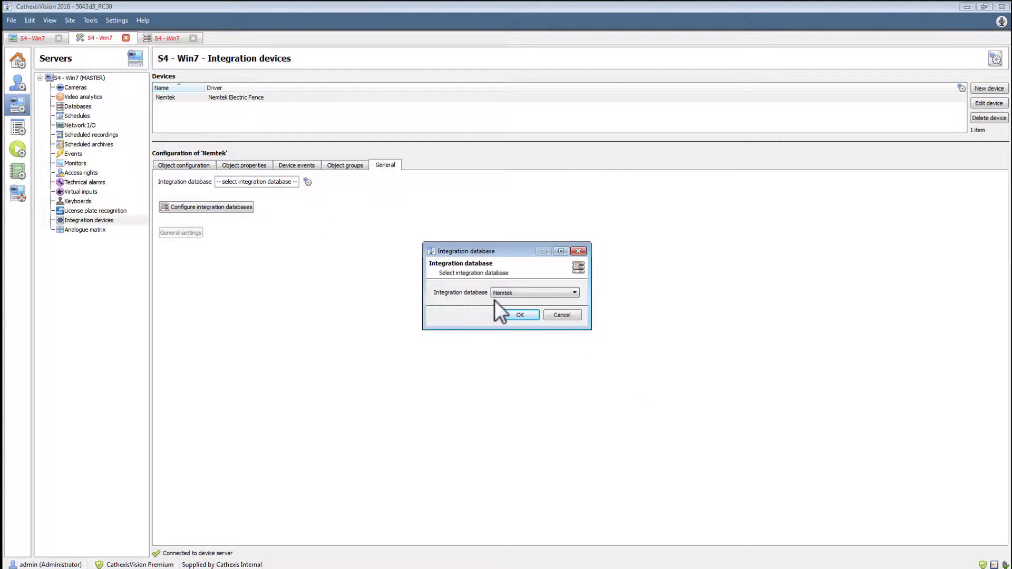
{"action": "left_click", "coordinate": [514, 316]}
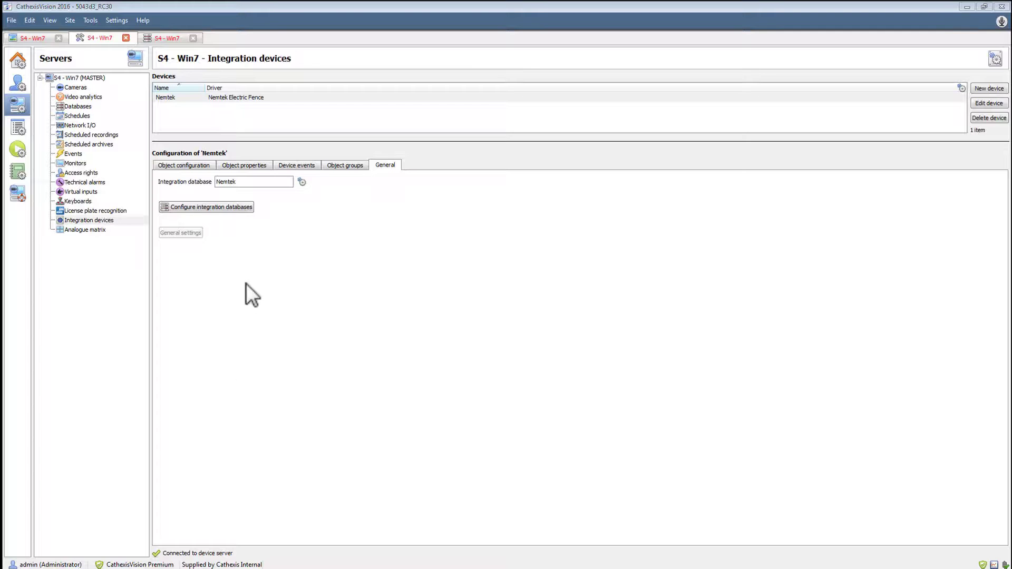
- Edit the Energizer 01 Zone 1 object and add the Axis P1365 camera to it
{"action": "left_click", "coordinate": [194, 164]}
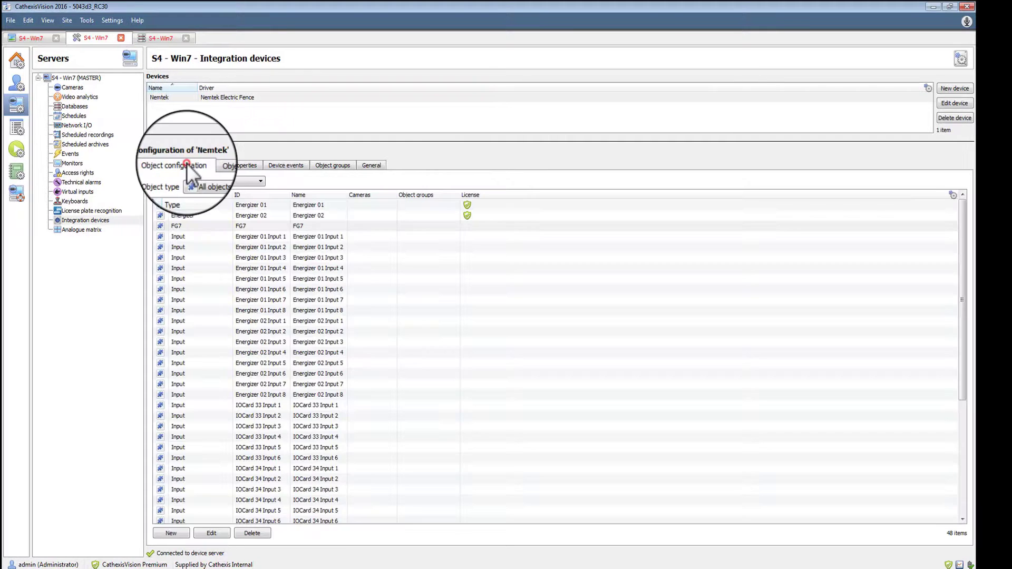
{"action": "scroll", "coordinate": [312, 391], "scroll_direction": "down", "scroll_amount": 4}
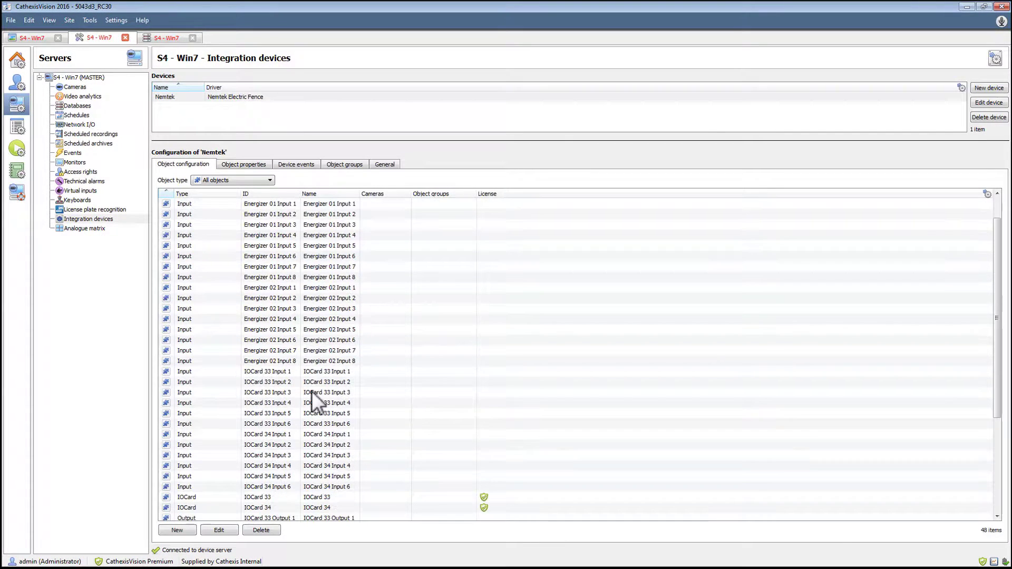
{"action": "scroll", "coordinate": [312, 391], "scroll_direction": "down", "scroll_amount": 2}
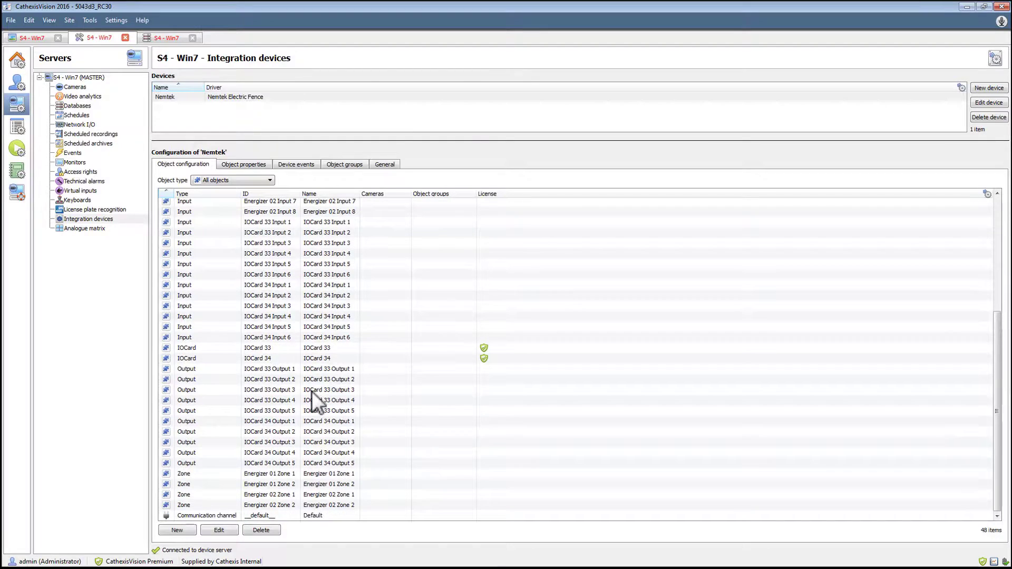
{"action": "left_click", "coordinate": [284, 473]}
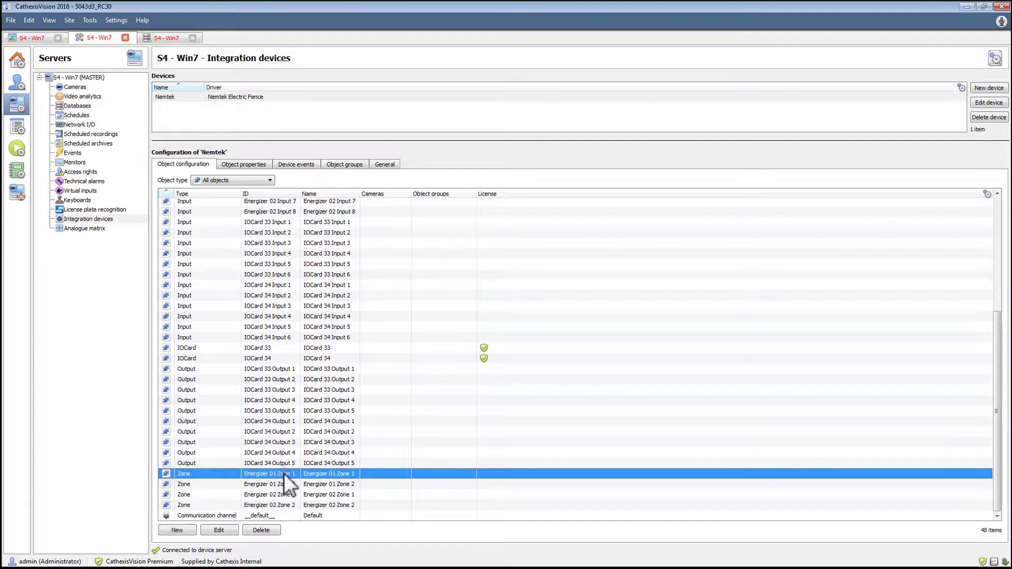
{"action": "left_click", "coordinate": [219, 530]}
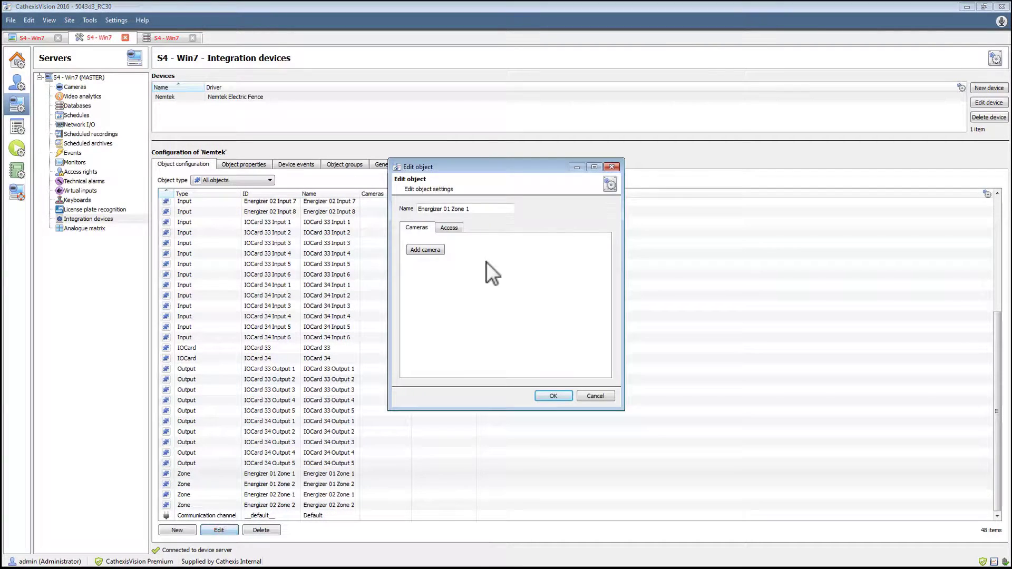
{"action": "left_click", "coordinate": [441, 249]}
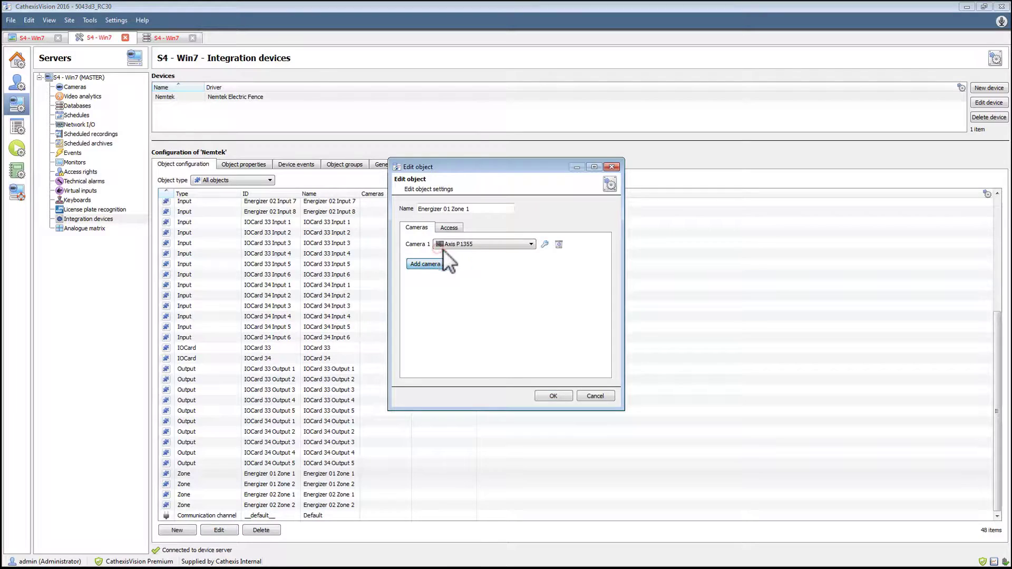
{"action": "left_click", "coordinate": [489, 244]}
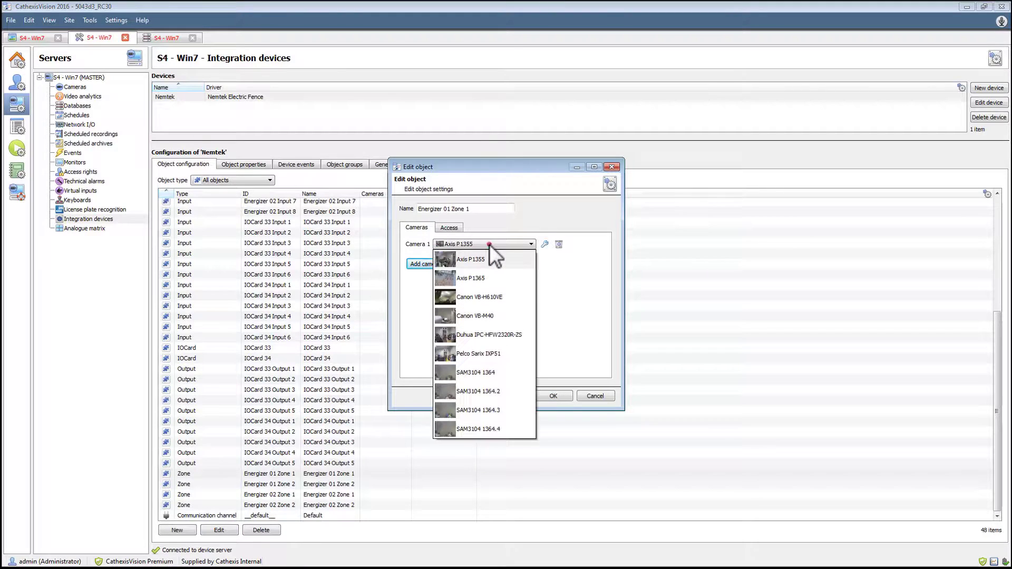
{"action": "left_click", "coordinate": [491, 278]}
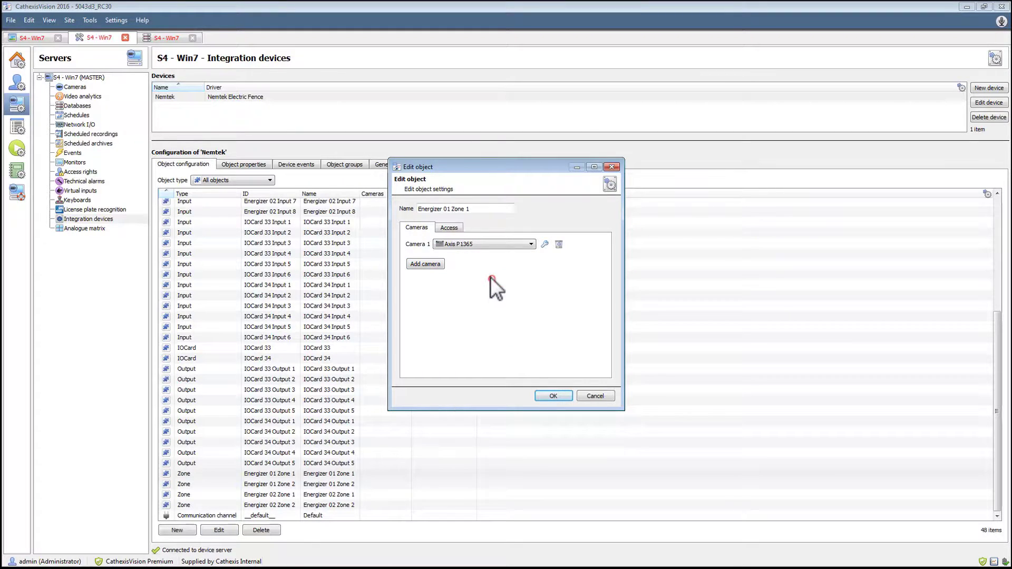
- Turn off the default Nemtek Zone overlay settings for the zone's camera, check the text size and location options, and save the object
{"action": "left_click", "coordinate": [543, 244]}
{"action": "left_click_drag", "start_coordinate": [479, 217], "coordinate": [616, 206]}
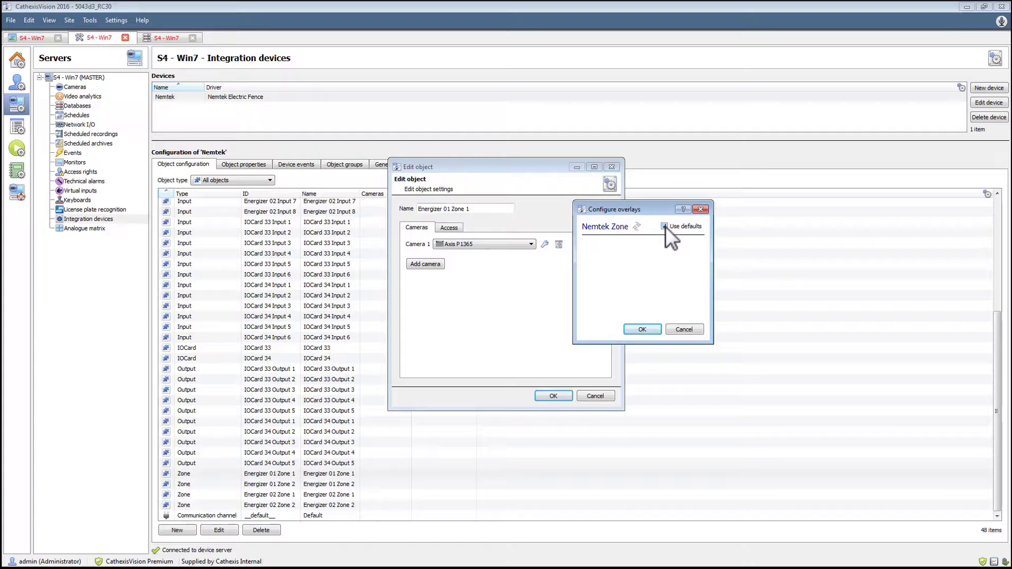
{"action": "left_click", "coordinate": [665, 226]}
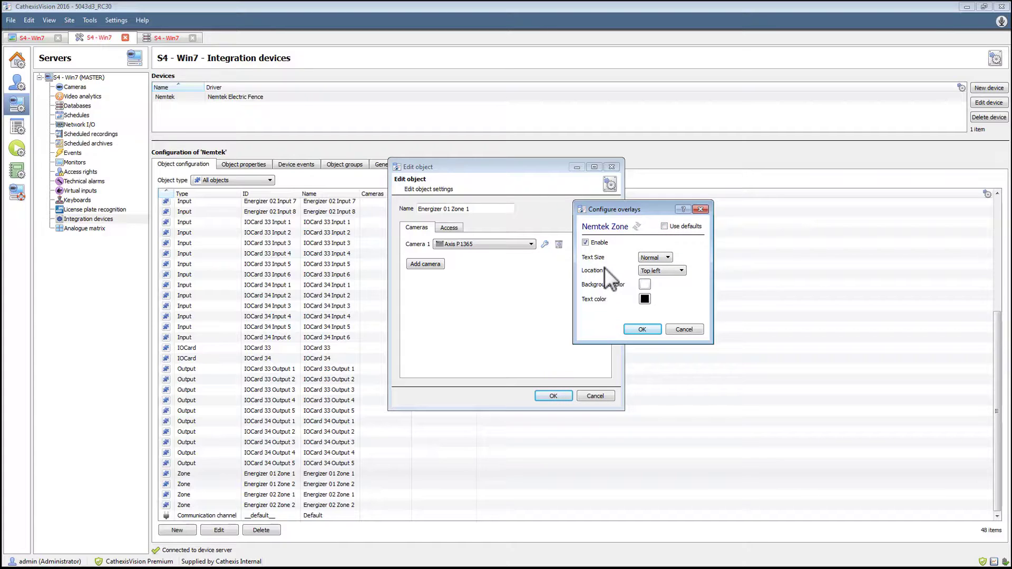
{"action": "left_click", "coordinate": [674, 271]}
{"action": "left_click", "coordinate": [668, 258]}
{"action": "left_click", "coordinate": [668, 258]}
{"action": "left_click", "coordinate": [643, 329]}
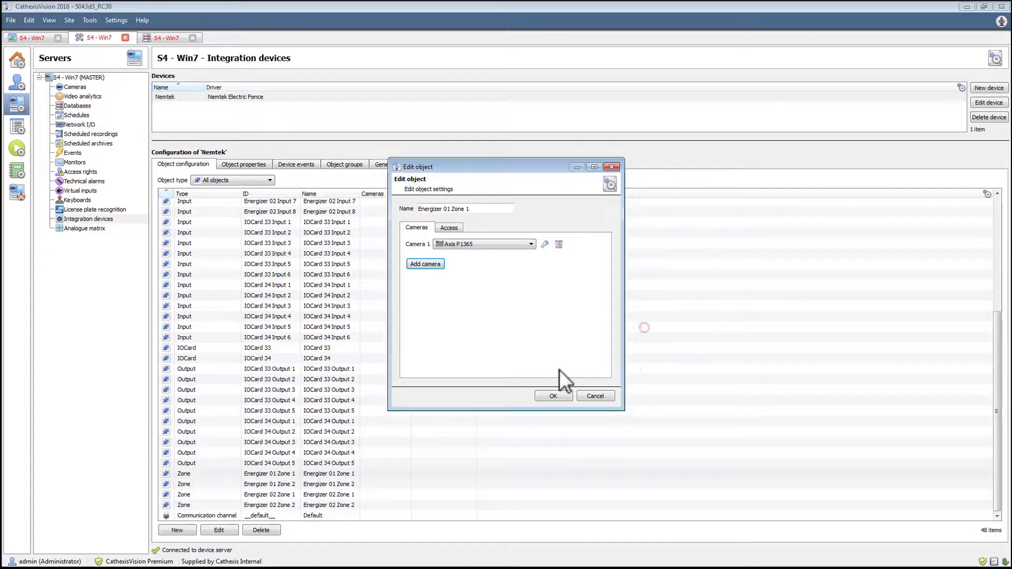
{"action": "left_click", "coordinate": [542, 397]}
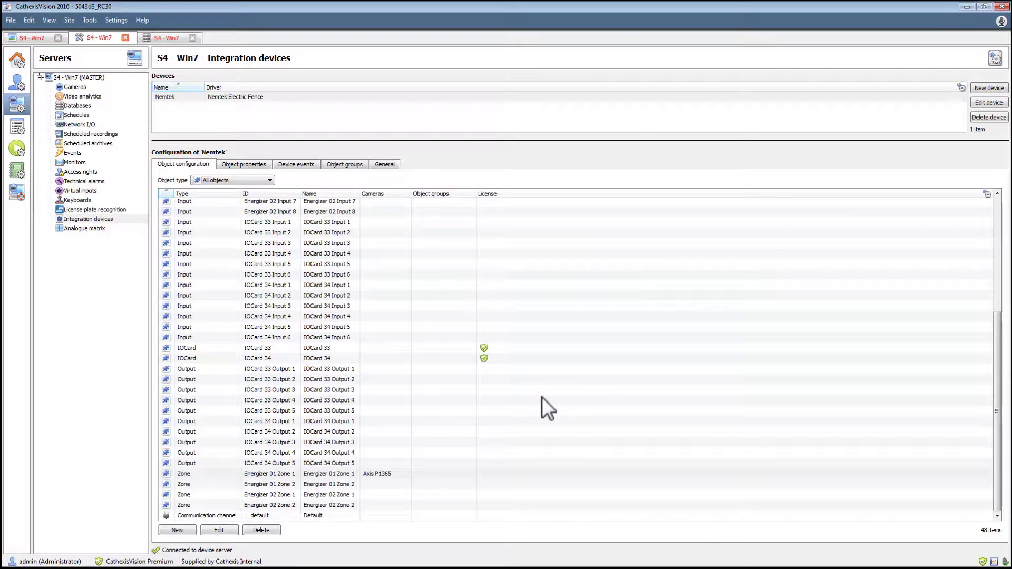
- Link the Axis P1365 camera to the IOCard 33 Output 1 object
{"action": "double_click", "coordinate": [220, 367]}
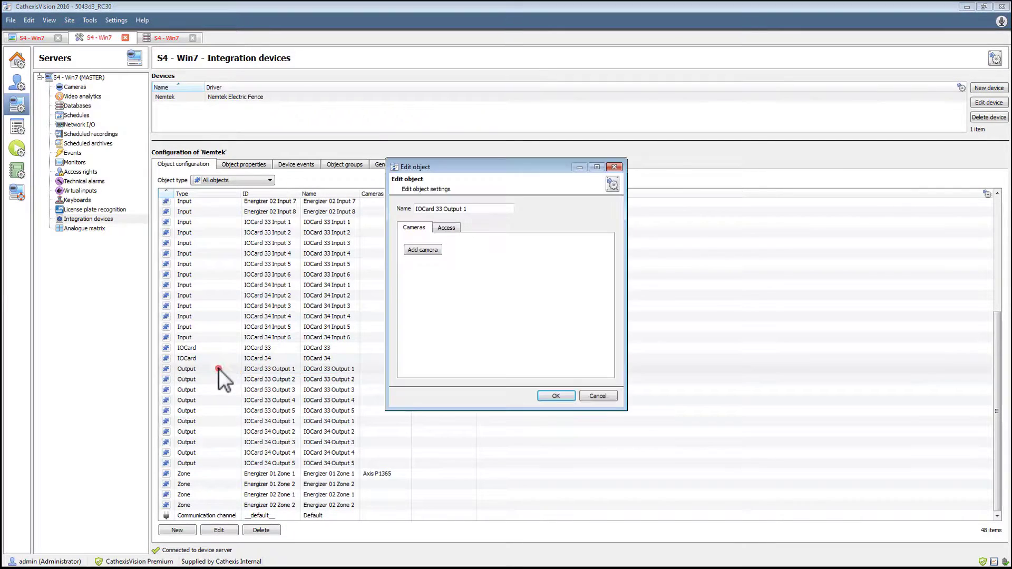
{"action": "left_click", "coordinate": [415, 246]}
{"action": "left_click", "coordinate": [488, 246]}
{"action": "left_click", "coordinate": [486, 277]}
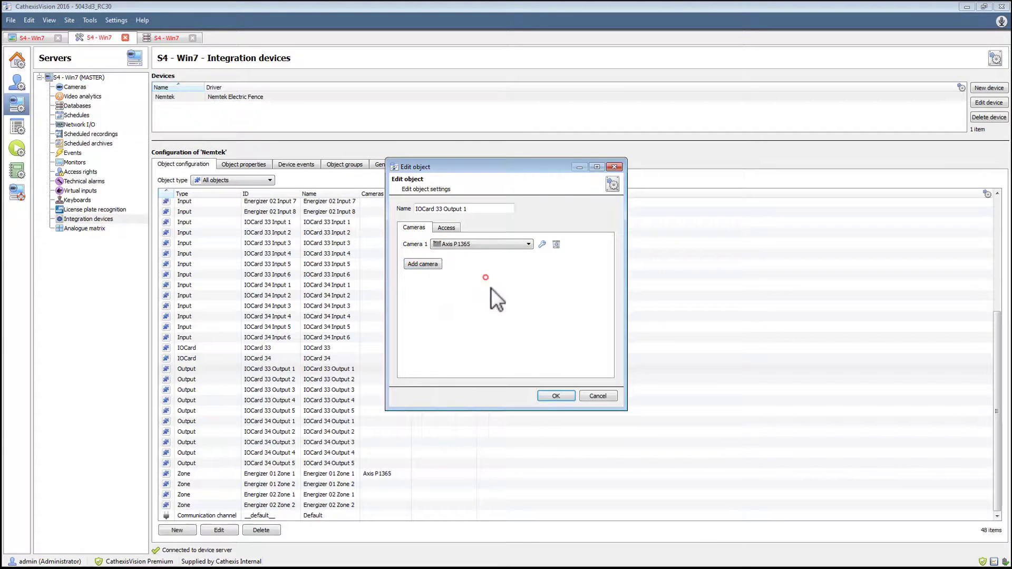
{"action": "left_click", "coordinate": [556, 396]}
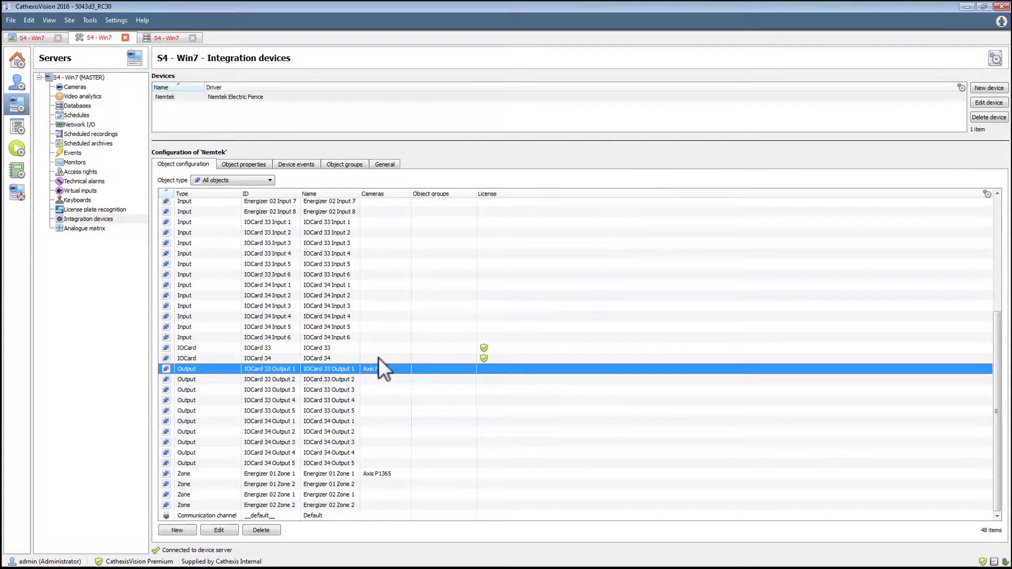
- Link the Axis P1365 camera to the IOCard 33 Input 1 object
{"action": "scroll", "coordinate": [324, 337], "scroll_direction": "up", "scroll_amount": 2}
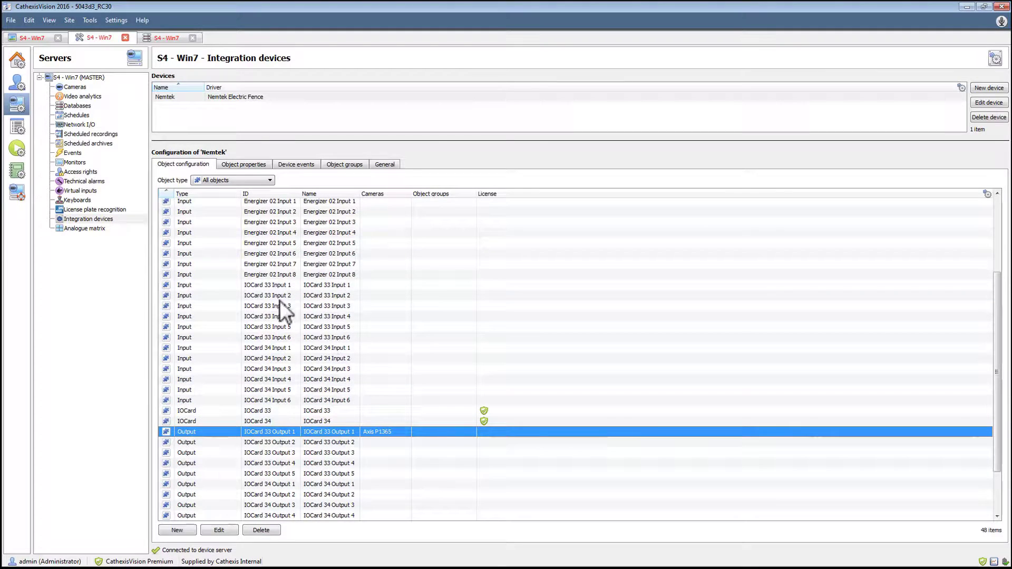
{"action": "double_click", "coordinate": [274, 284]}
{"action": "left_click", "coordinate": [433, 250]}
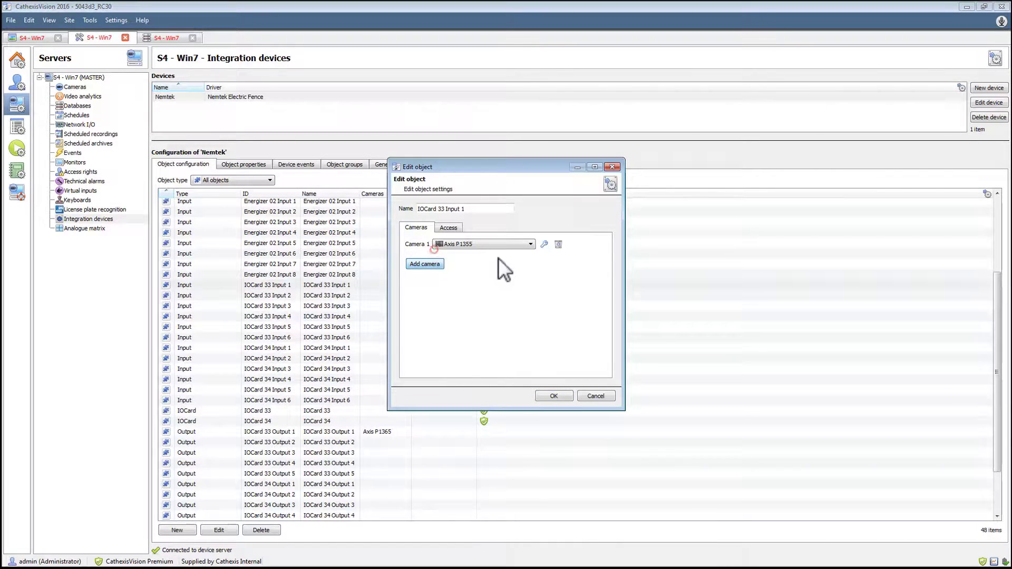
{"action": "left_click", "coordinate": [529, 244]}
{"action": "left_click", "coordinate": [504, 275]}
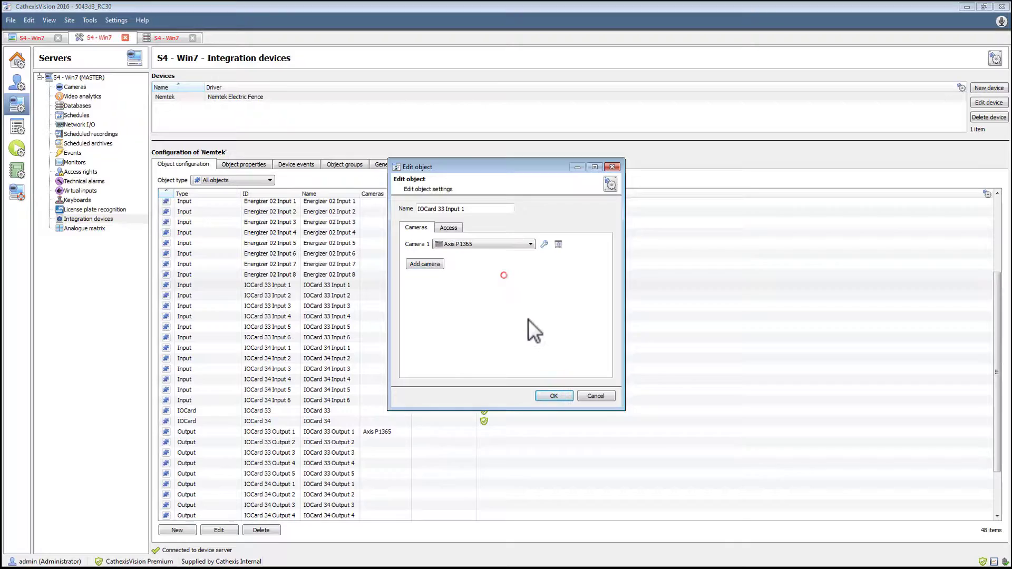
{"action": "left_click", "coordinate": [546, 396]}
{"action": "scroll", "coordinate": [409, 337], "scroll_direction": "up", "scroll_amount": 4}
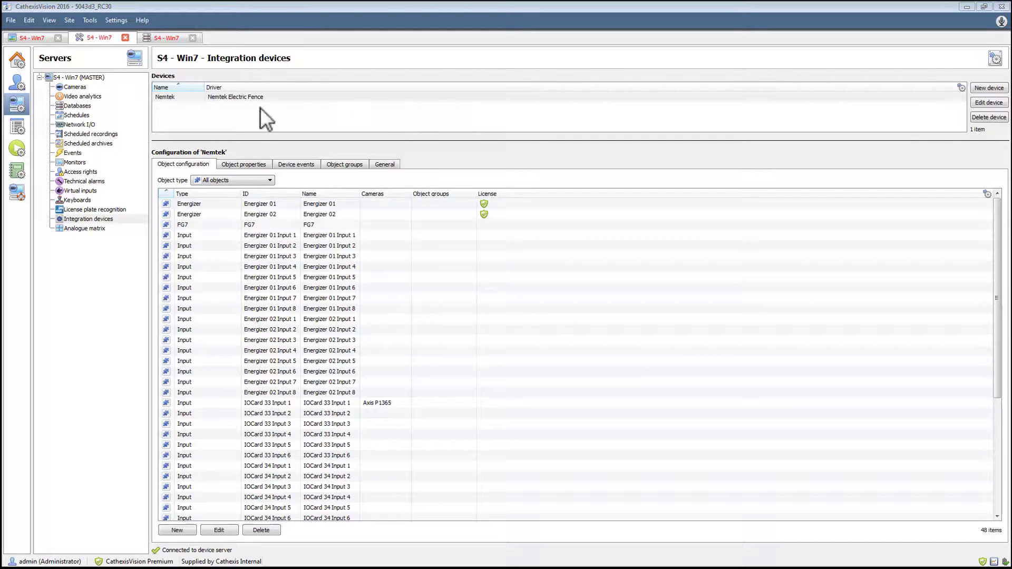
- View the live camera feed and check which Nemtek overlays are available for the linked input, output and zone
{"action": "left_click", "coordinate": [36, 42]}
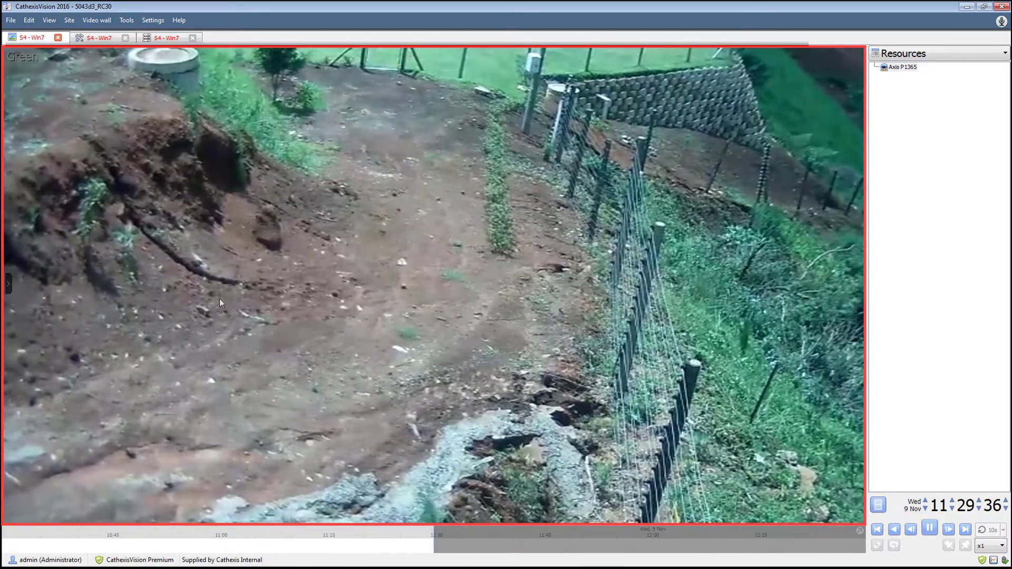
{"action": "mouse_move", "coordinate": [23, 188]}
{"action": "left_click", "coordinate": [20, 77]}
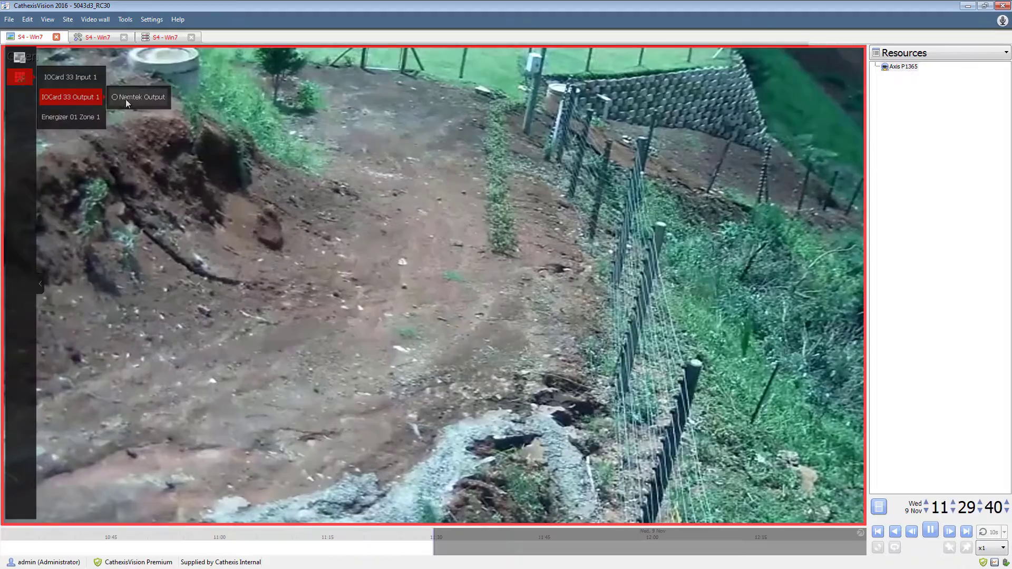
{"action": "mouse_move", "coordinate": [74, 119]}
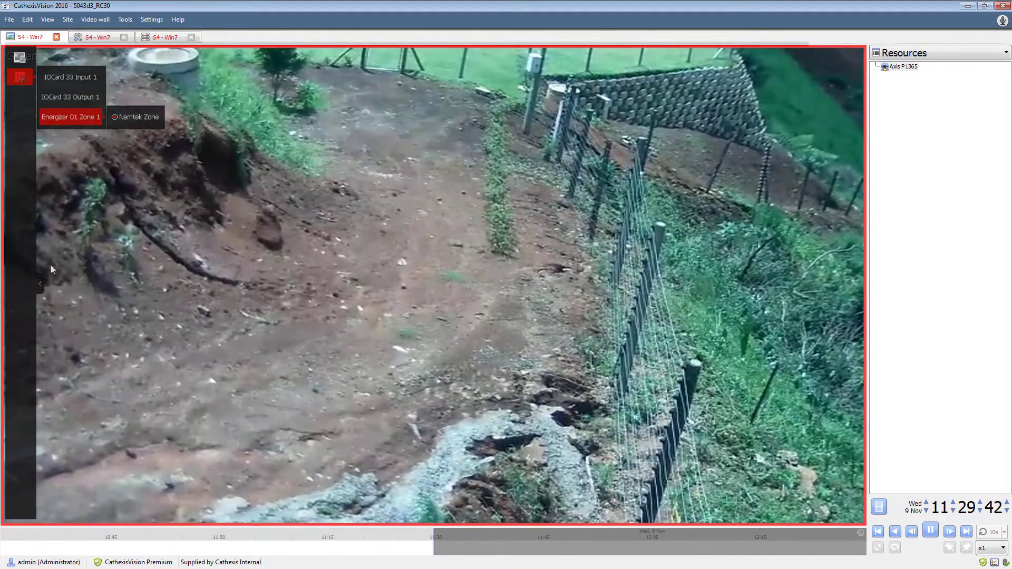
{"action": "left_click", "coordinate": [42, 285]}
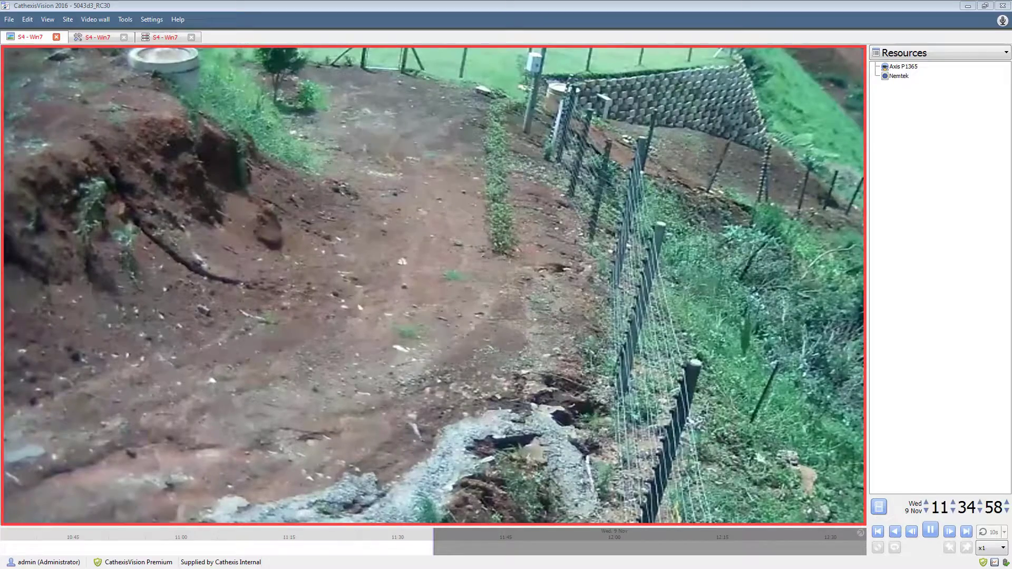
- Open the Nemtek device's object list from the resources and review its energizers and inputs
{"action": "mouse_move", "coordinate": [909, 185]}
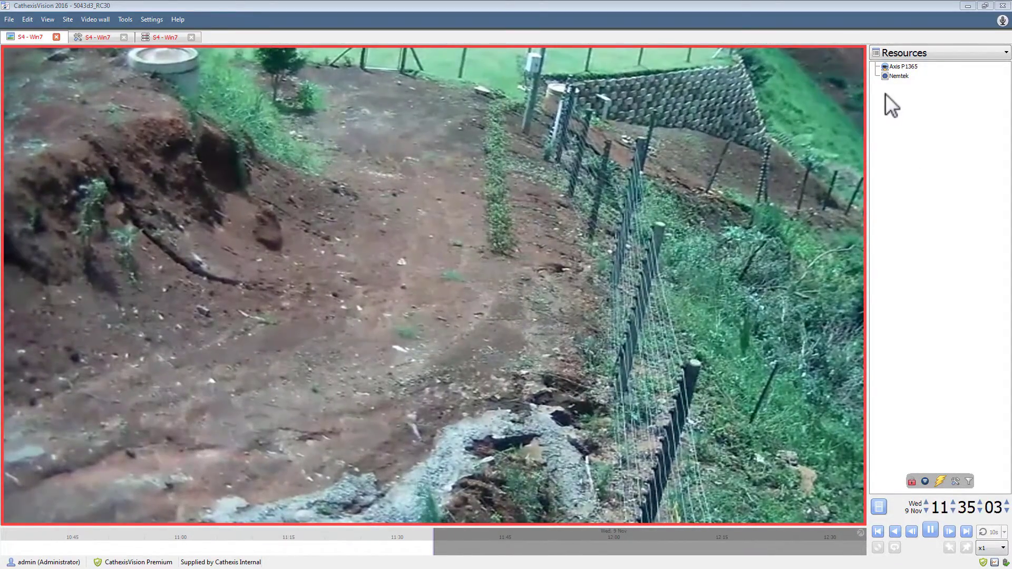
{"action": "double_click", "coordinate": [896, 77]}
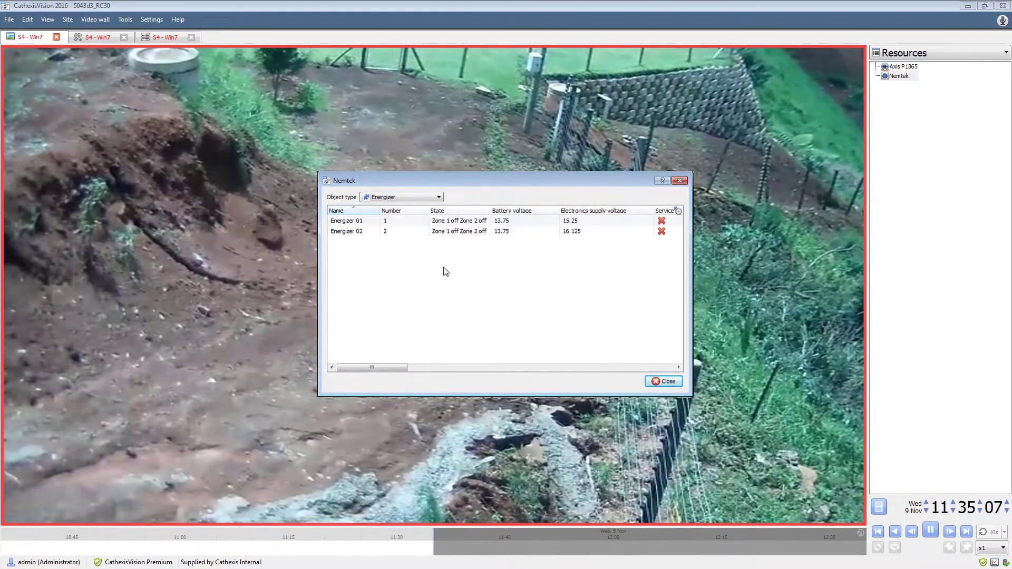
{"action": "right_click", "coordinate": [429, 226]}
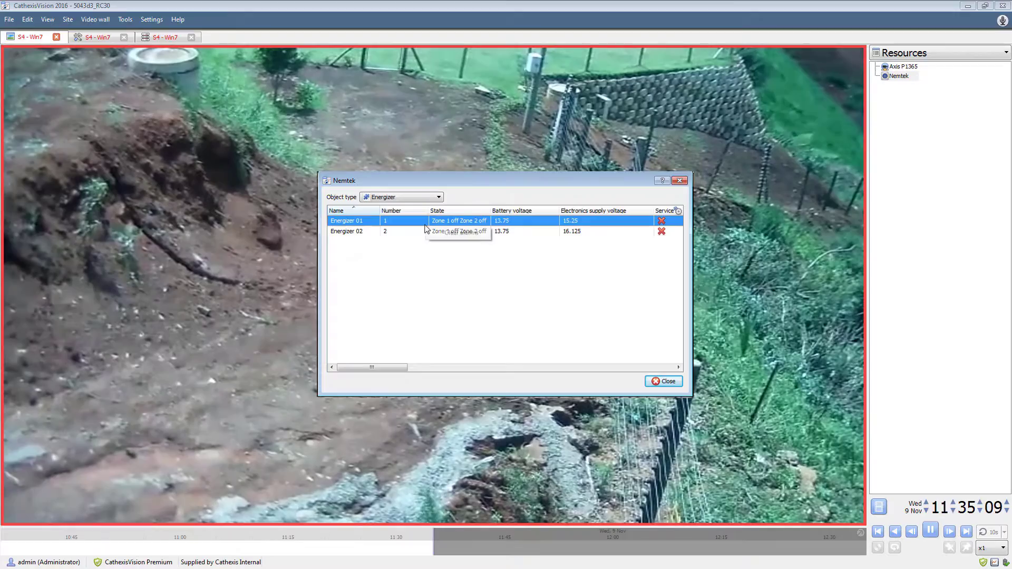
{"action": "right_click", "coordinate": [418, 235]}
{"action": "left_click", "coordinate": [418, 263]}
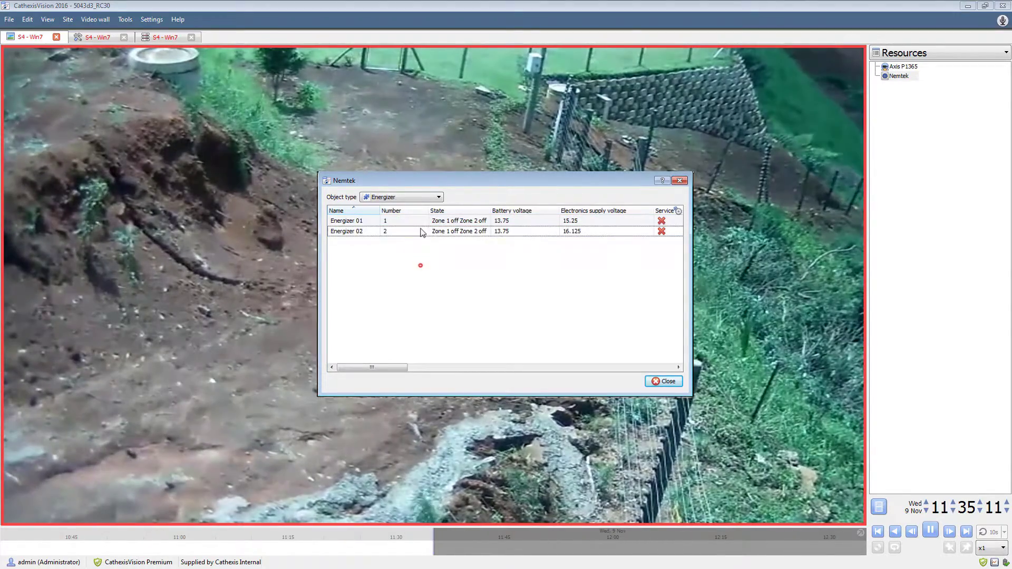
{"action": "left_click", "coordinate": [422, 198]}
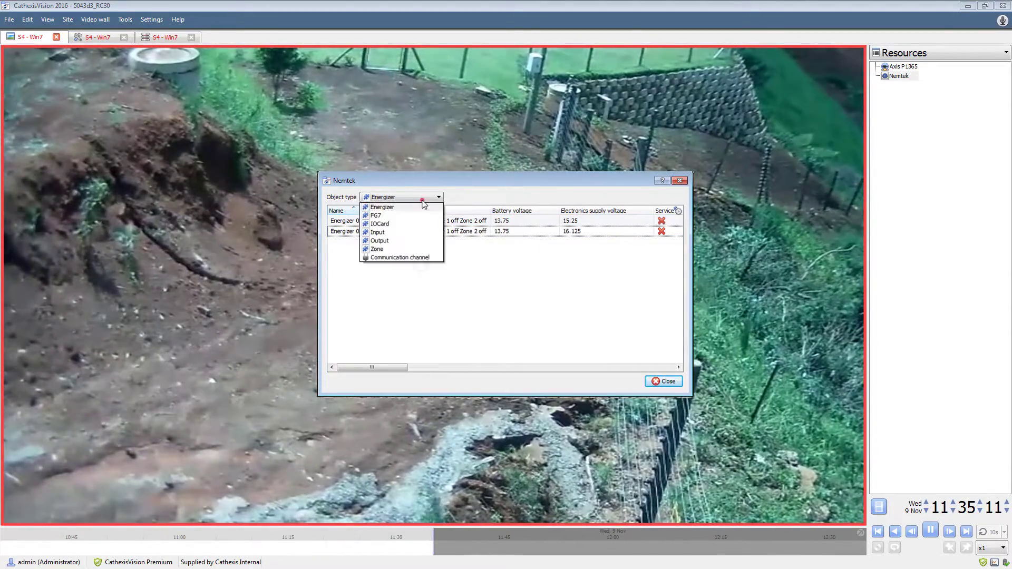
{"action": "left_click", "coordinate": [400, 233]}
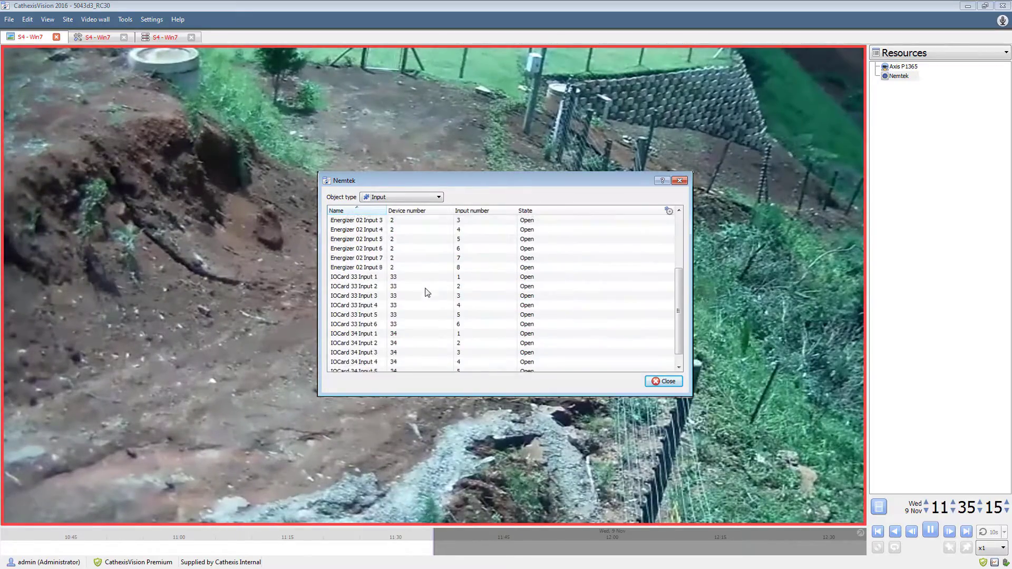
- List the Nemtek outputs and check which commands are available for the IOCard 33 and IOCard 34 outputs
{"action": "left_click", "coordinate": [417, 198]}
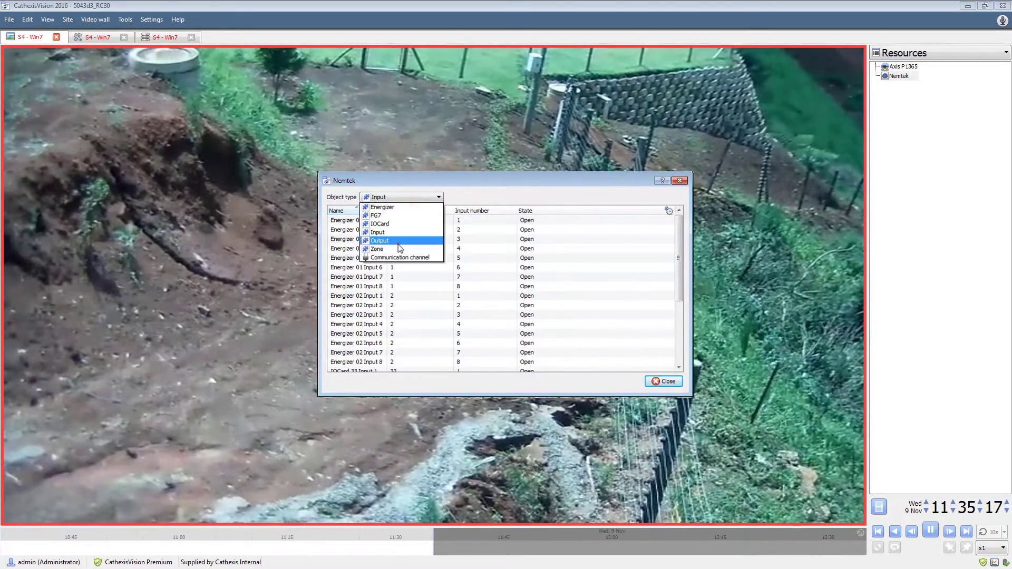
{"action": "left_click", "coordinate": [400, 245]}
{"action": "right_click", "coordinate": [404, 257]}
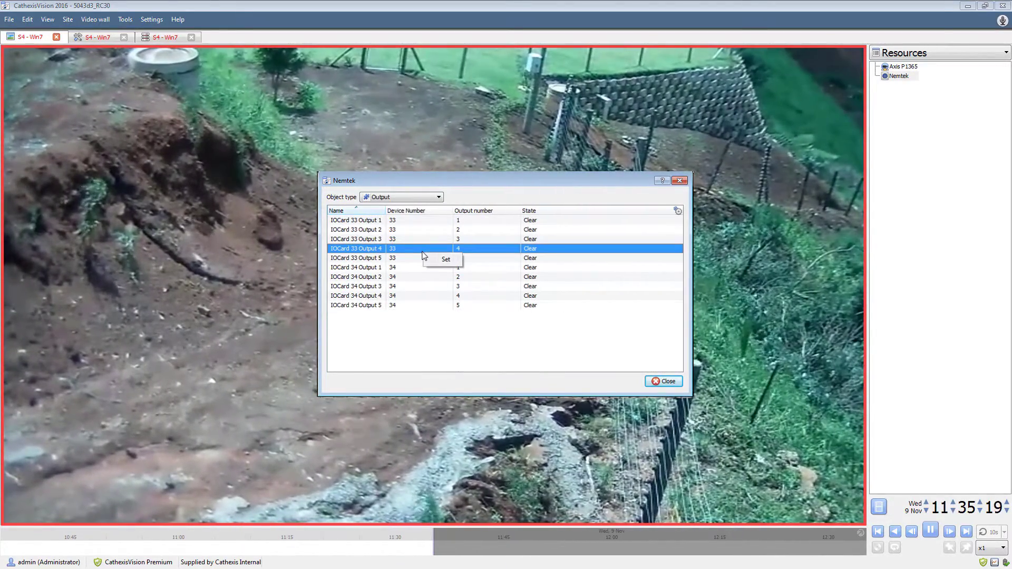
{"action": "right_click", "coordinate": [416, 279]}
{"action": "left_click", "coordinate": [416, 282]}
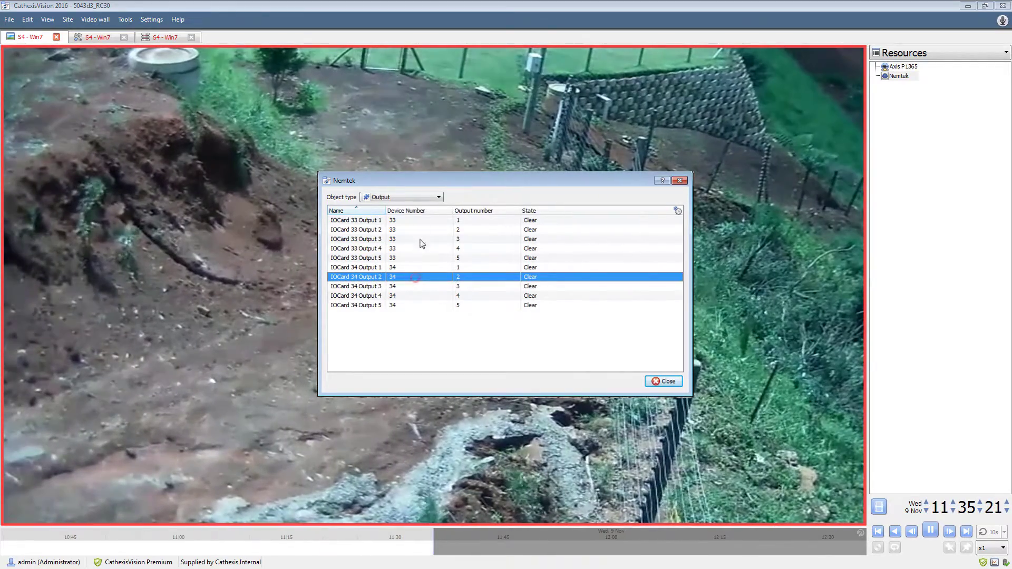
- List the Nemtek zones and check which commands are available for Energizer 01 Zone 1
{"action": "left_click", "coordinate": [416, 197]}
{"action": "left_click", "coordinate": [417, 253]}
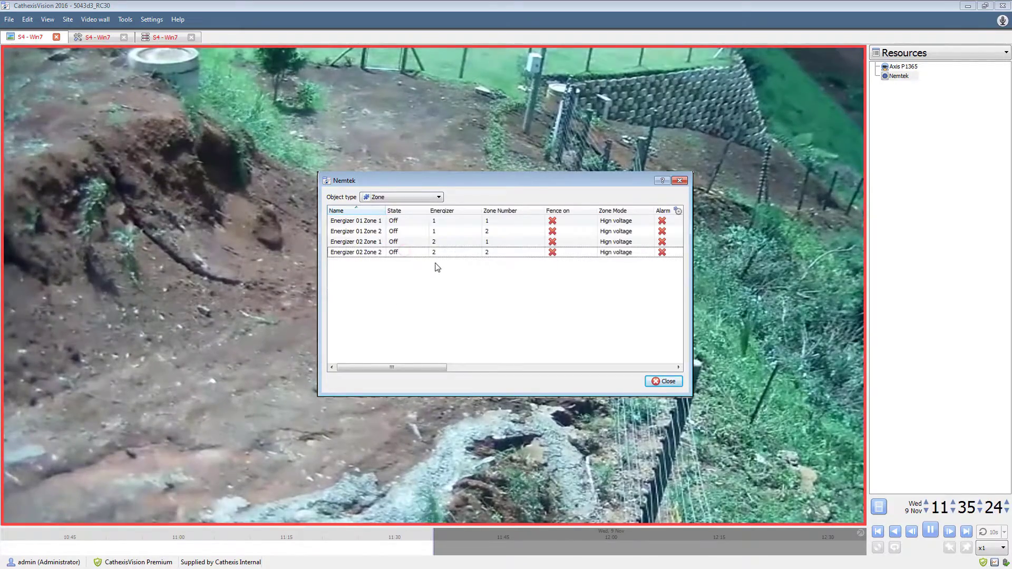
{"action": "right_click", "coordinate": [420, 221]}
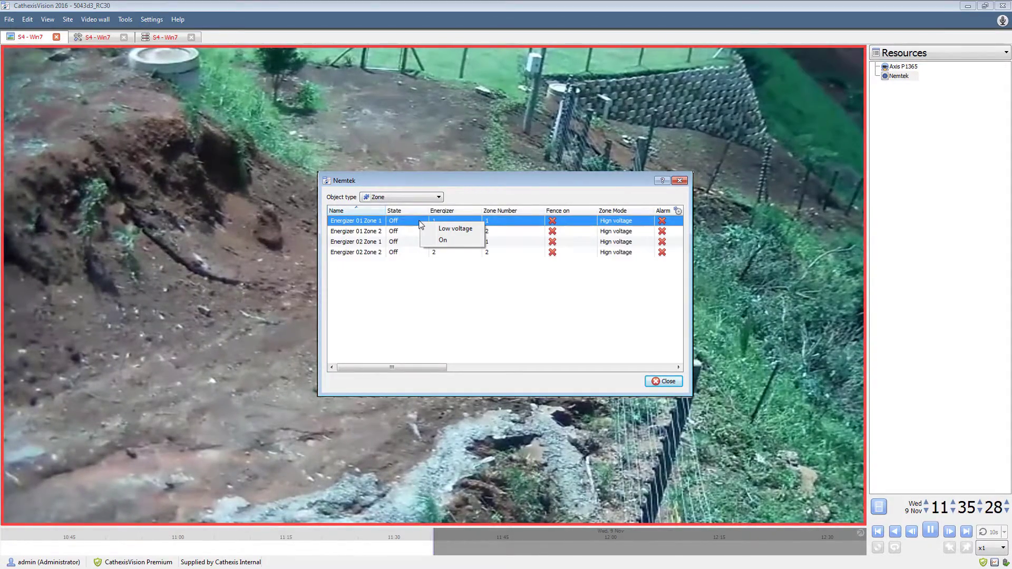
{"action": "left_click", "coordinate": [429, 268]}
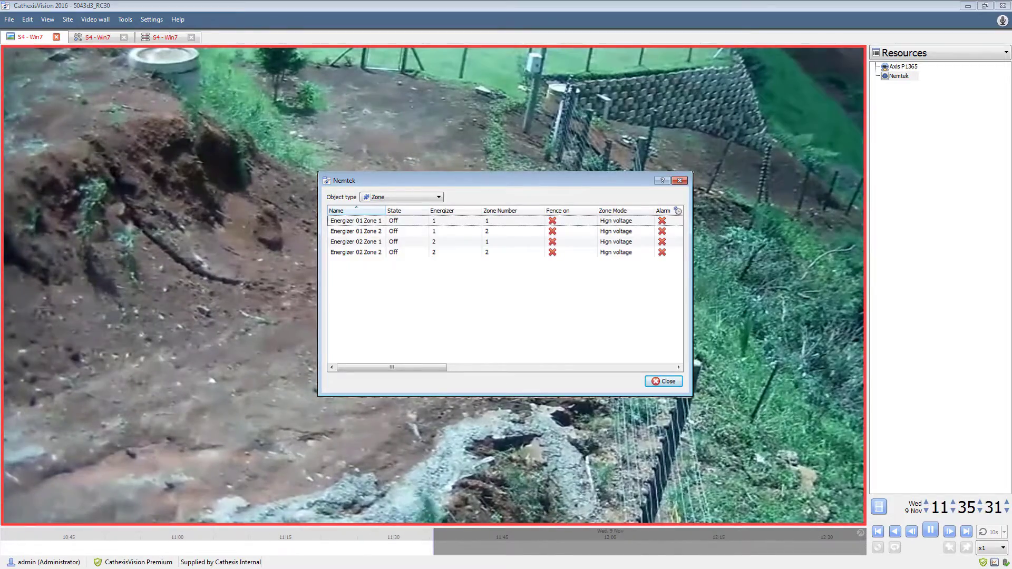
- Move the Nemtek window clear of the fence overlay area and turn on Energizer 01 Zone 1
{"action": "left_click_drag", "start_coordinate": [474, 180], "coordinate": [782, 269]}
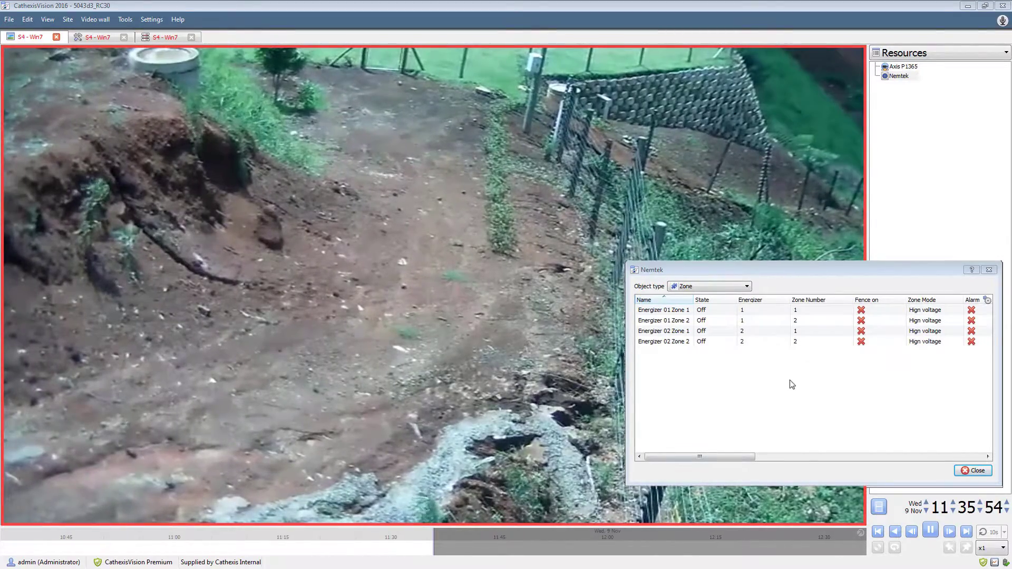
{"action": "right_click", "coordinate": [726, 315]}
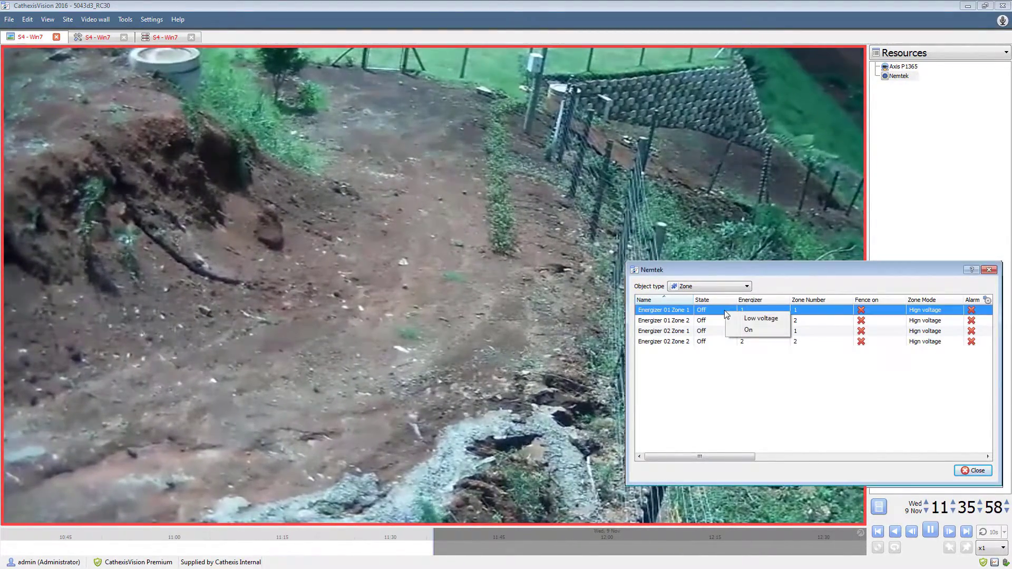
{"action": "left_click", "coordinate": [745, 331]}
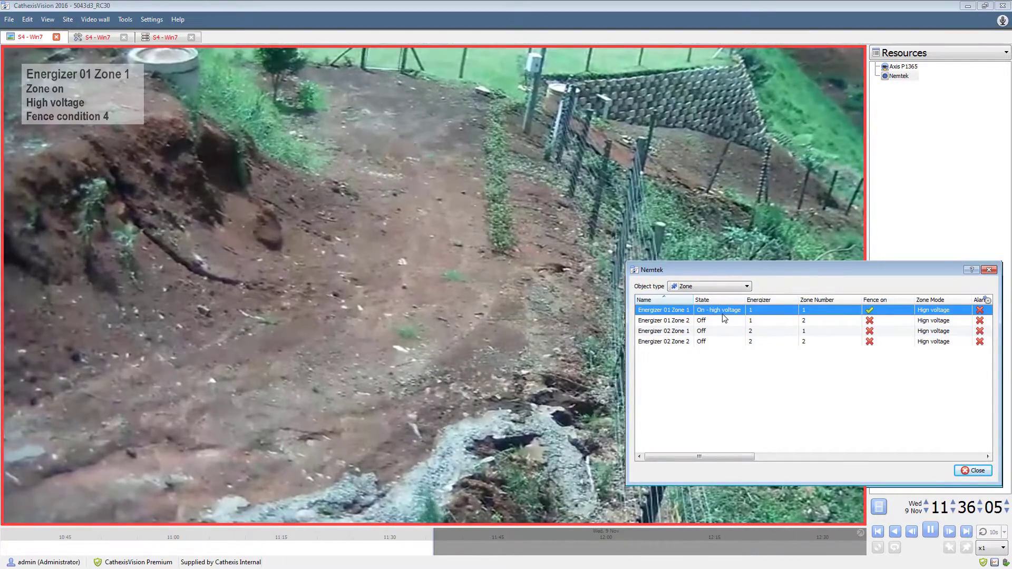
- Switch Energizer 01 Zone 1 to low voltage and turn the zone off
{"action": "right_click", "coordinate": [716, 310]}
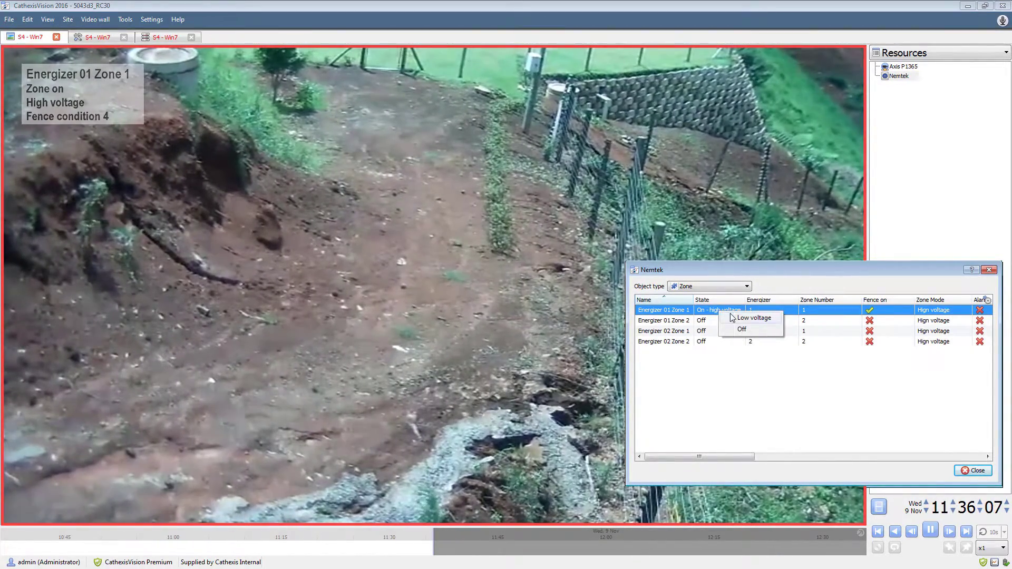
{"action": "left_click", "coordinate": [732, 315]}
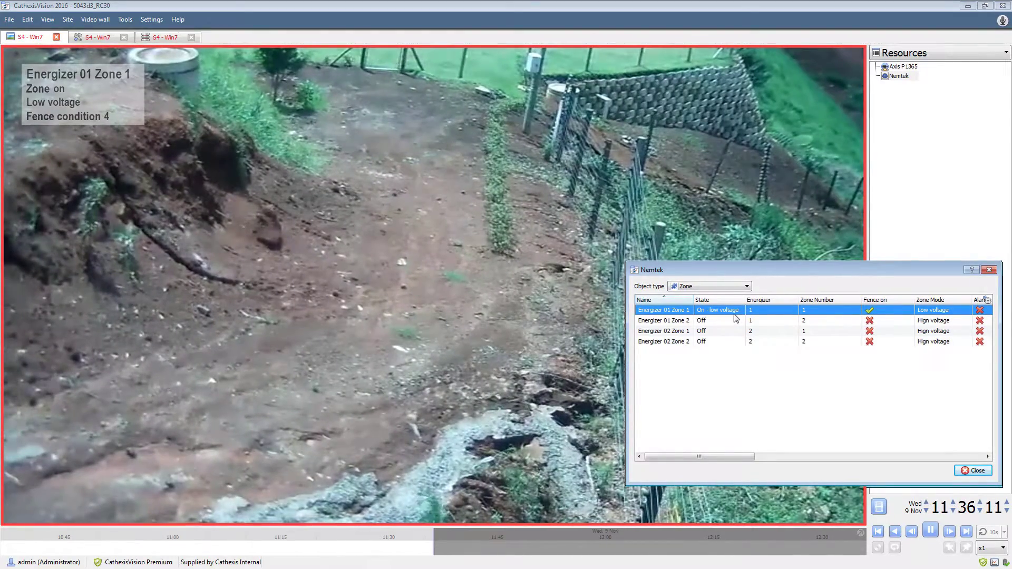
{"action": "right_click", "coordinate": [731, 312]}
{"action": "left_click", "coordinate": [751, 334]}
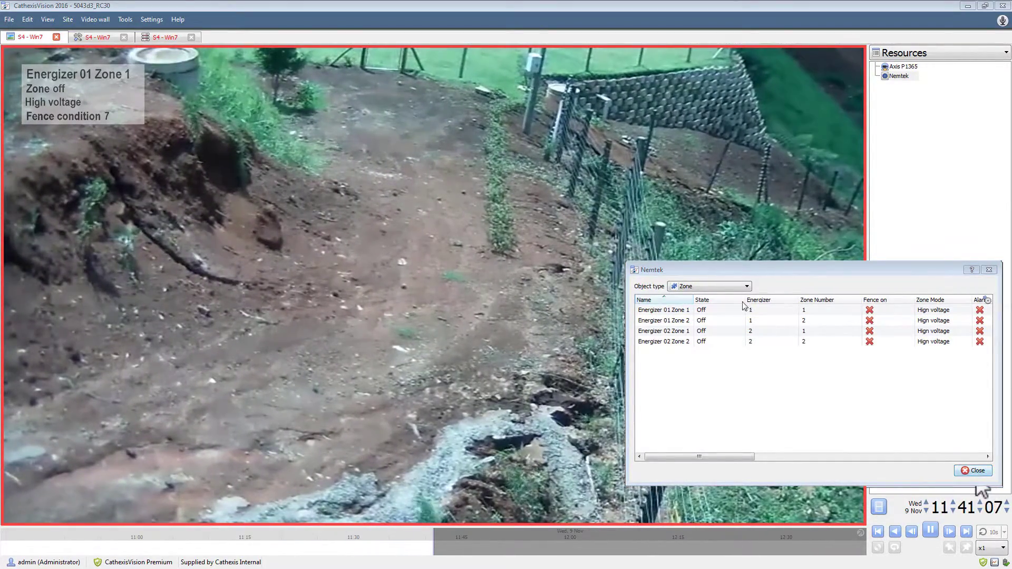
- Set IOCard 33 Output 1 and move the Nemtek window so it does not cover the output overlay
{"action": "left_click", "coordinate": [732, 288]}
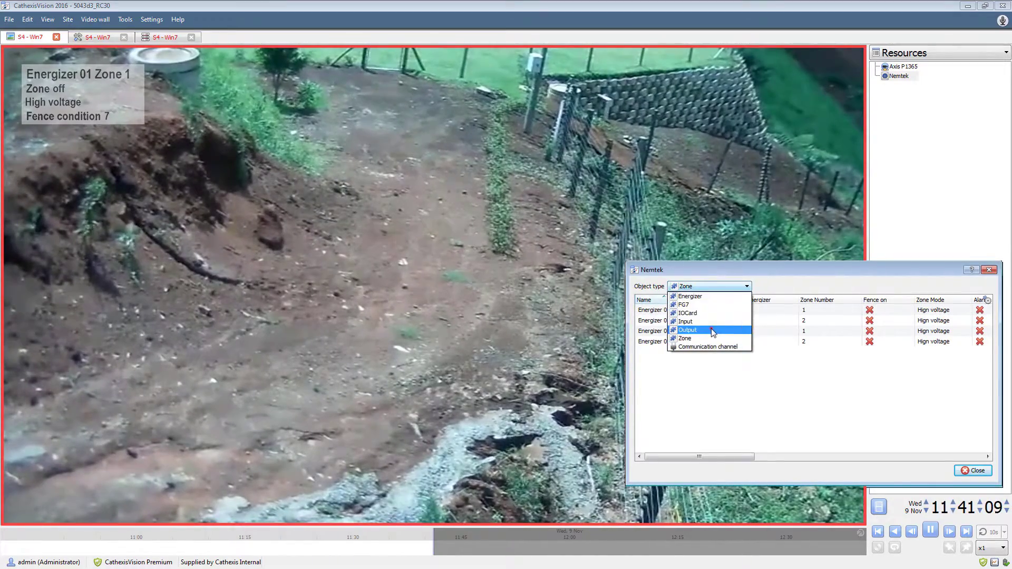
{"action": "left_click", "coordinate": [710, 326]}
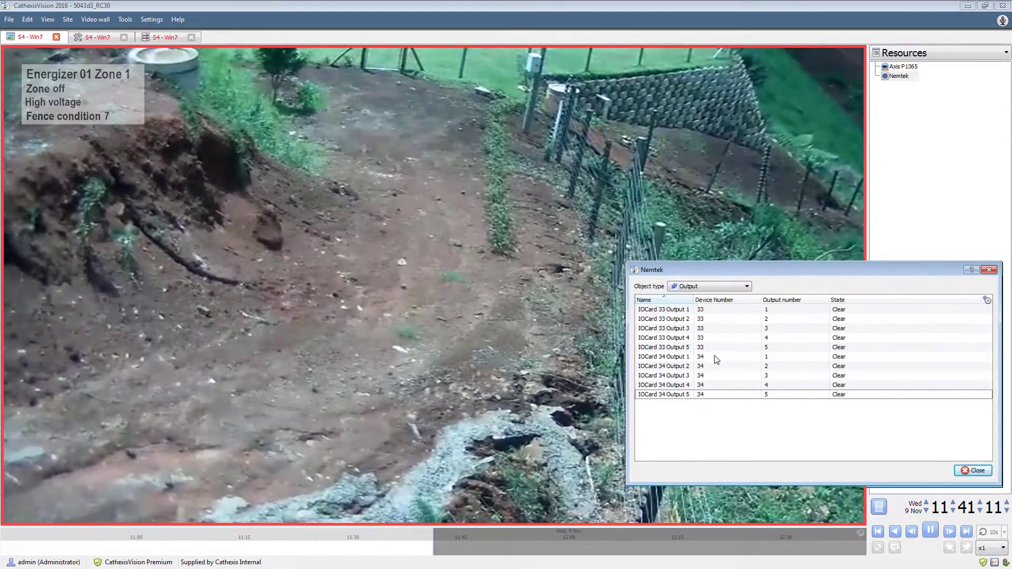
{"action": "left_click", "coordinate": [712, 311]}
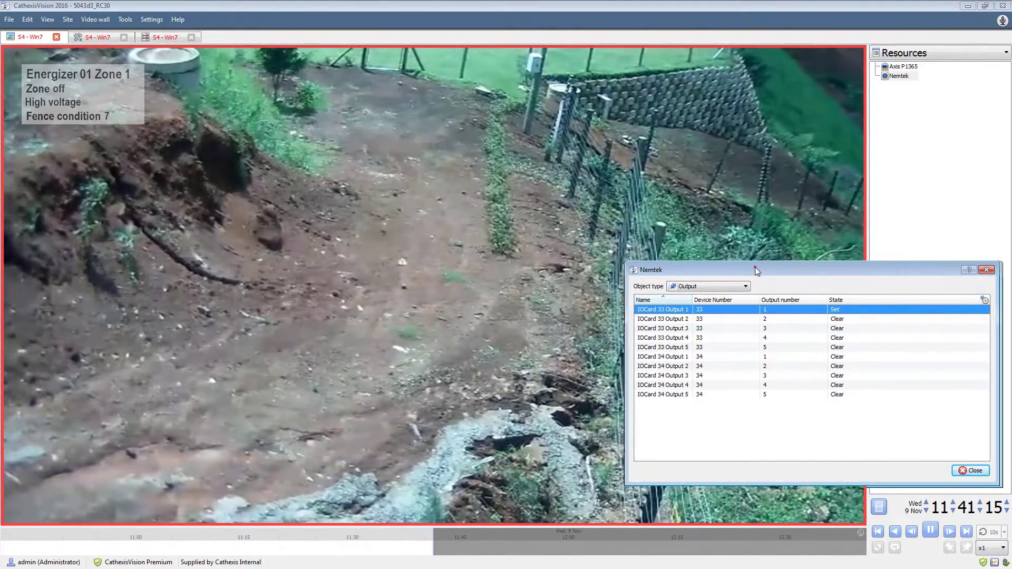
{"action": "left_click_drag", "start_coordinate": [756, 267], "coordinate": [763, 184]}
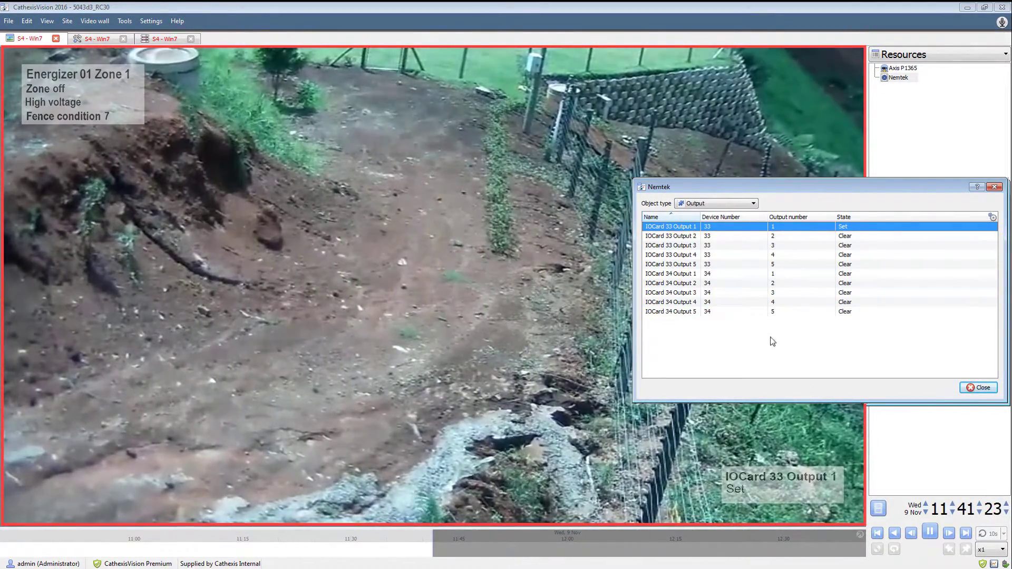
- Clear IOCard 33 Output 1 and list the Nemtek inputs
{"action": "right_click", "coordinate": [712, 236]}
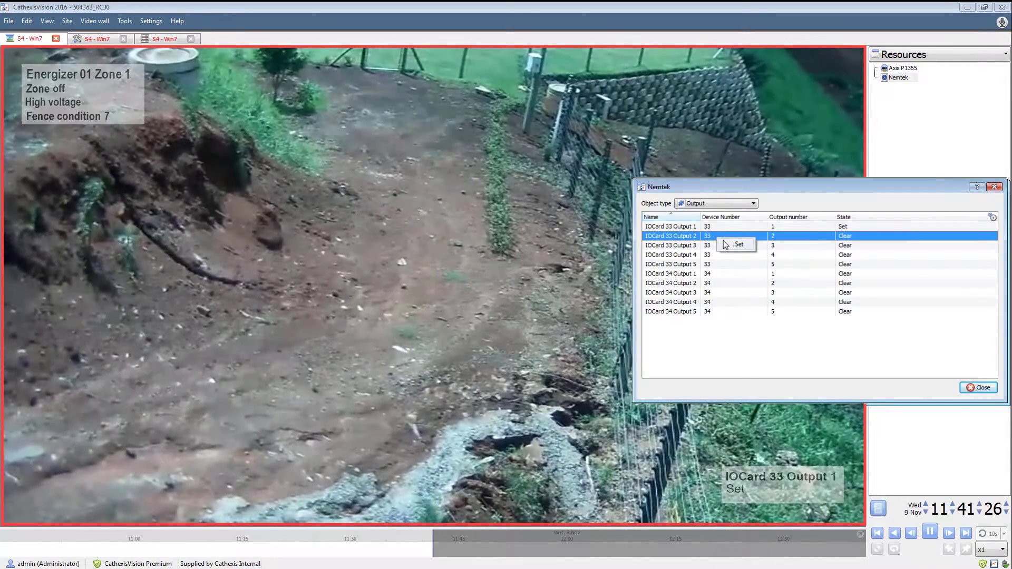
{"action": "right_click", "coordinate": [717, 228]}
{"action": "left_click", "coordinate": [726, 236]}
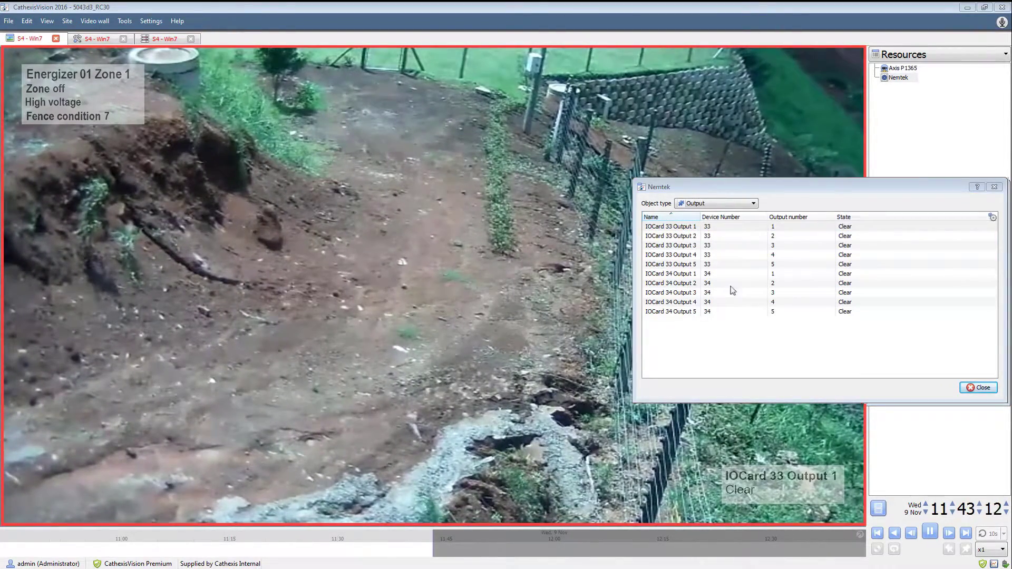
{"action": "left_click", "coordinate": [746, 205]}
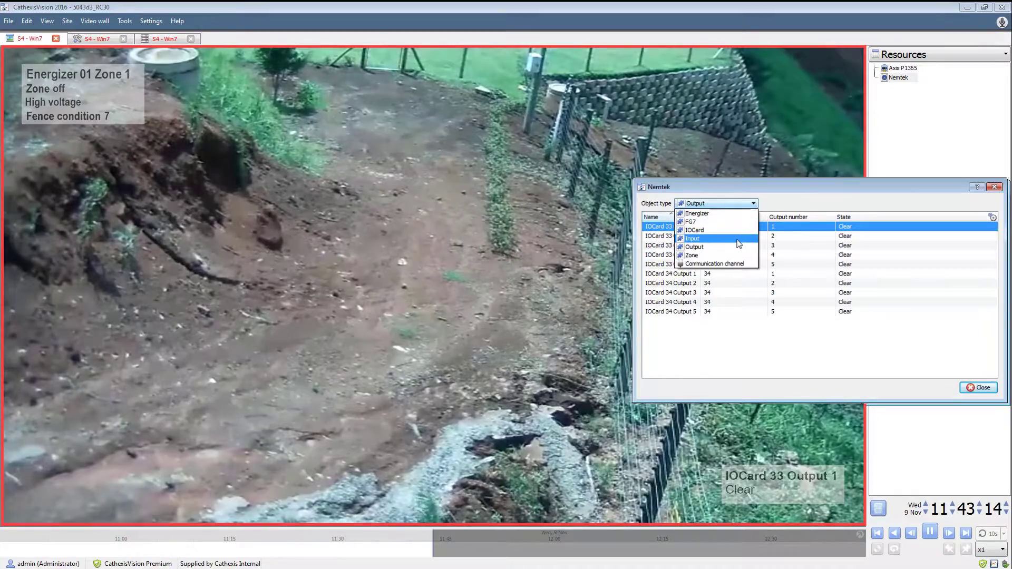
{"action": "left_click", "coordinate": [736, 239]}
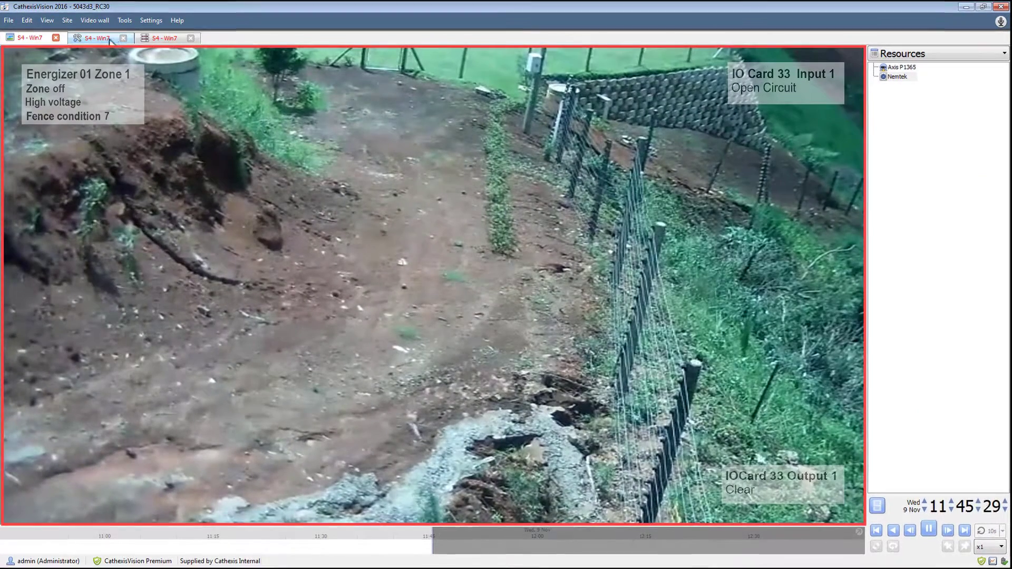
- Create a new event in the S4 - Win7 server setup and use nemtek as its trigger source
{"action": "left_click", "coordinate": [105, 39]}
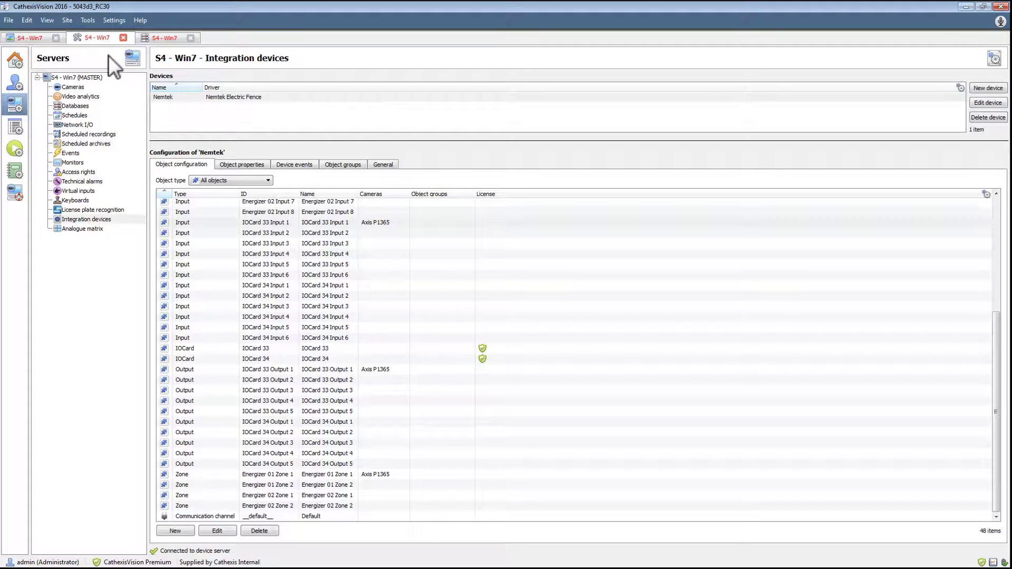
{"action": "left_click", "coordinate": [71, 153]}
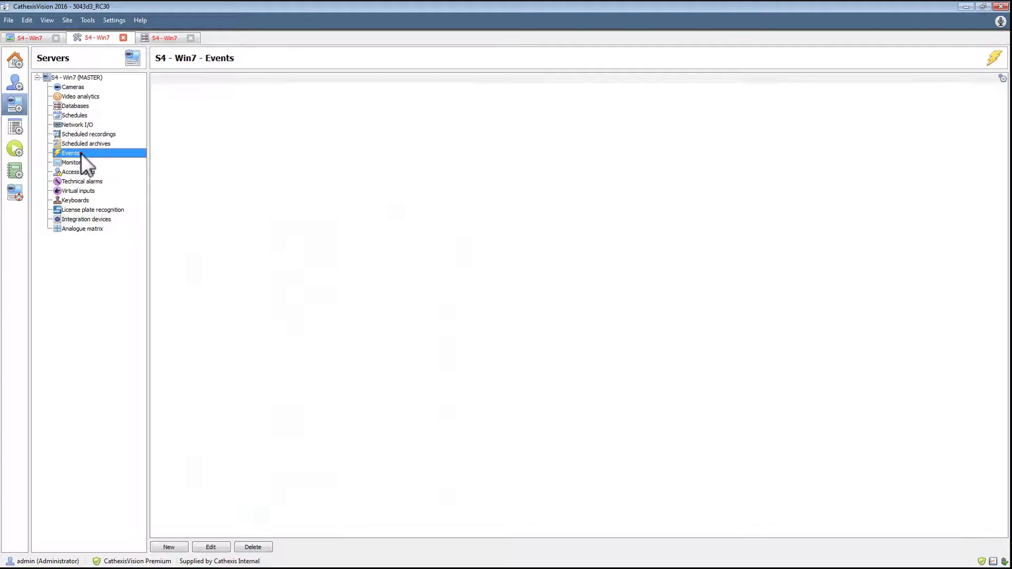
{"action": "right_click", "coordinate": [273, 141]}
{"action": "left_click", "coordinate": [285, 145]}
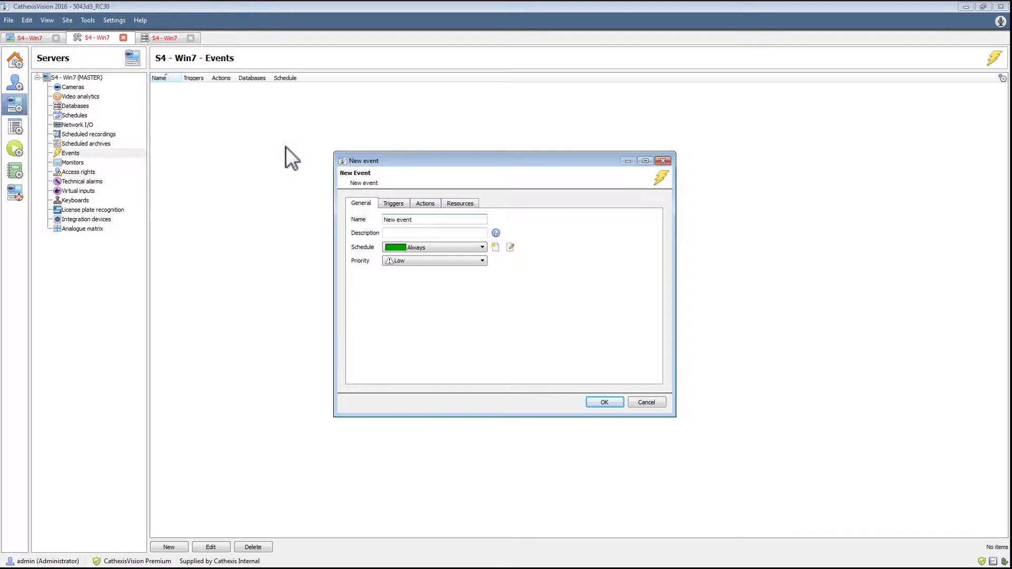
{"action": "left_click", "coordinate": [392, 204]}
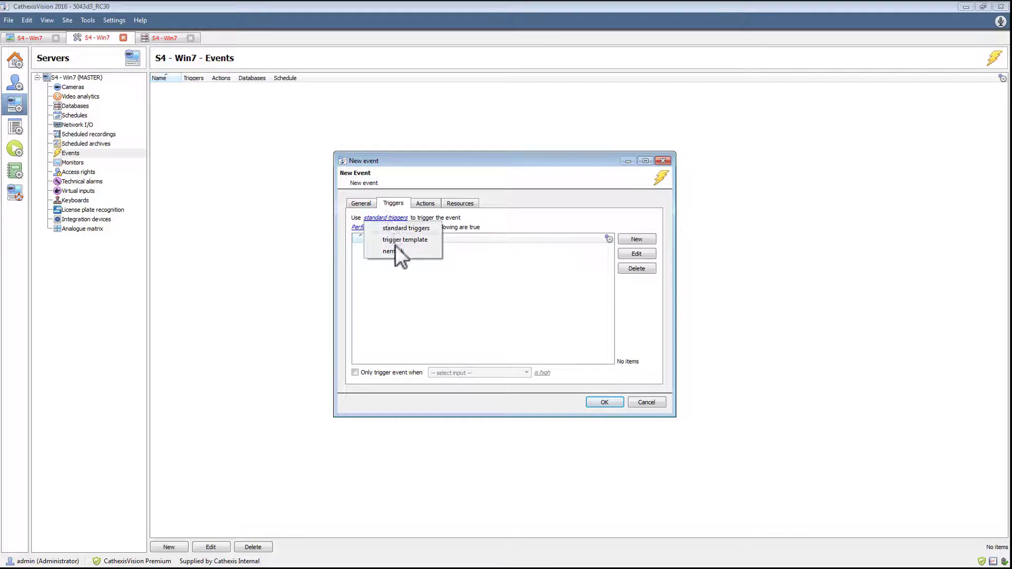
{"action": "left_click", "coordinate": [394, 252]}
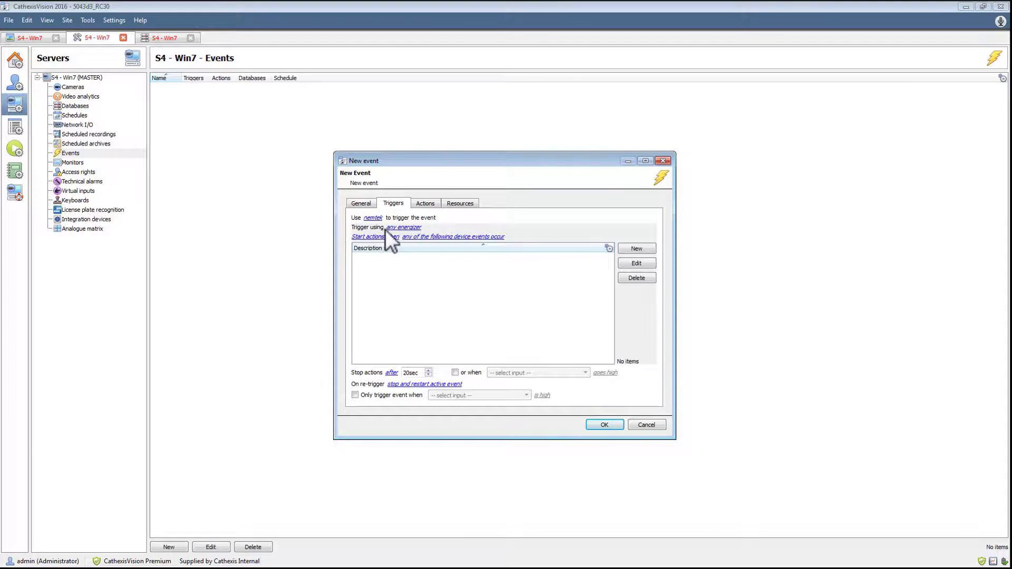
- Review the specific inputs, zones and energizers offered as trigger objects, and keep any energizer as the trigger
{"action": "left_click", "coordinate": [394, 229]}
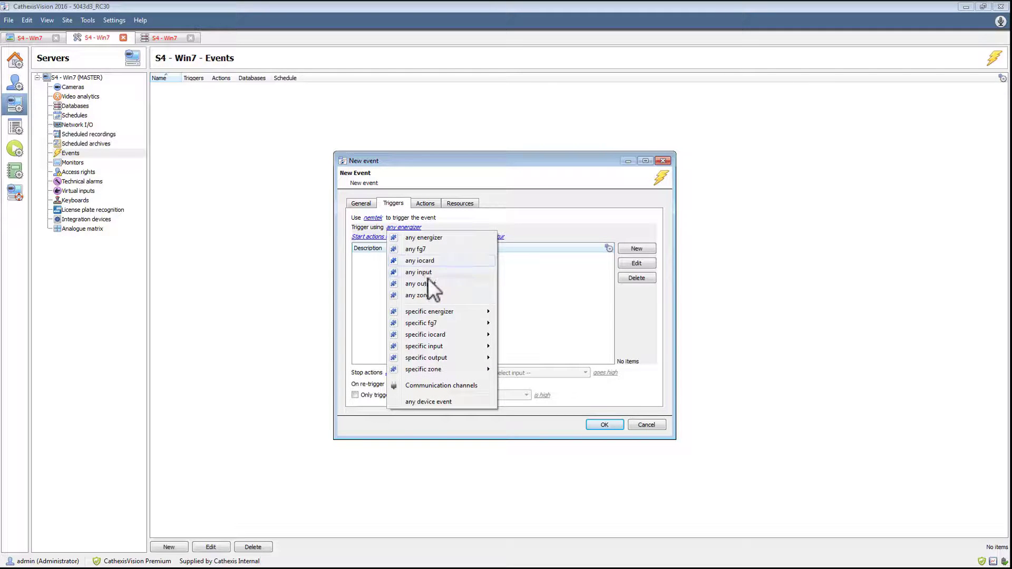
{"action": "mouse_move", "coordinate": [463, 350]}
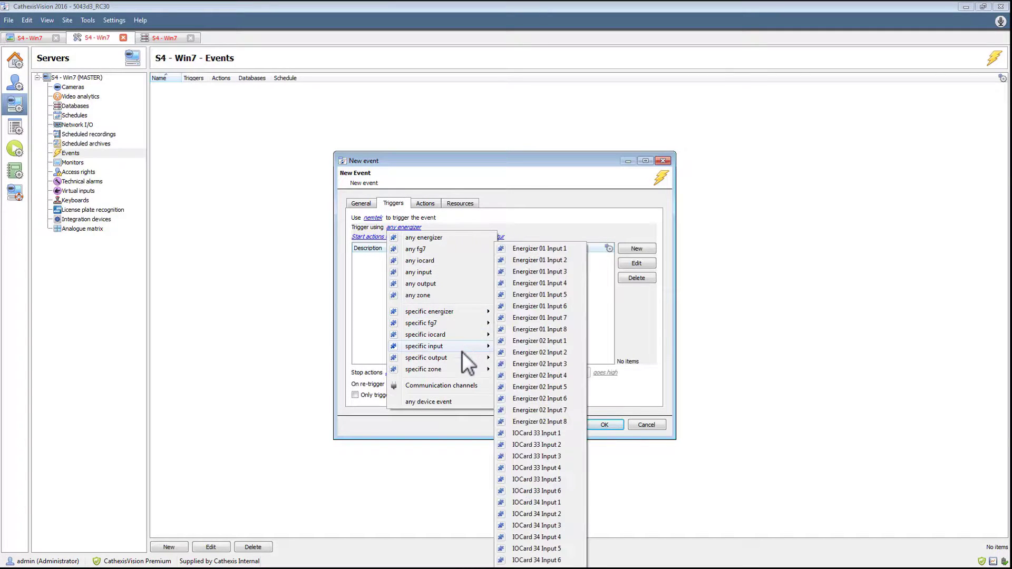
{"action": "mouse_move", "coordinate": [455, 368]}
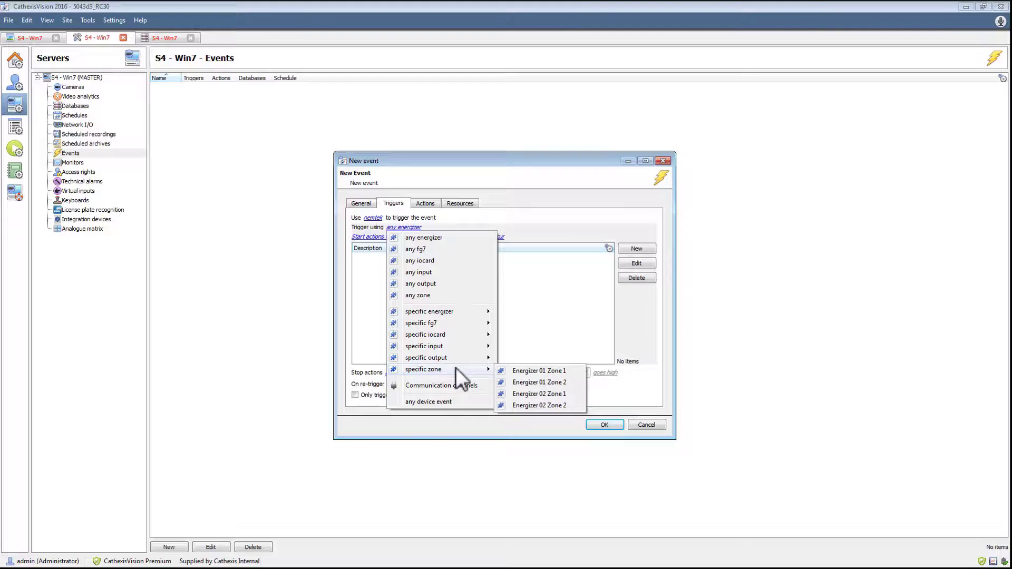
{"action": "mouse_move", "coordinate": [458, 315]}
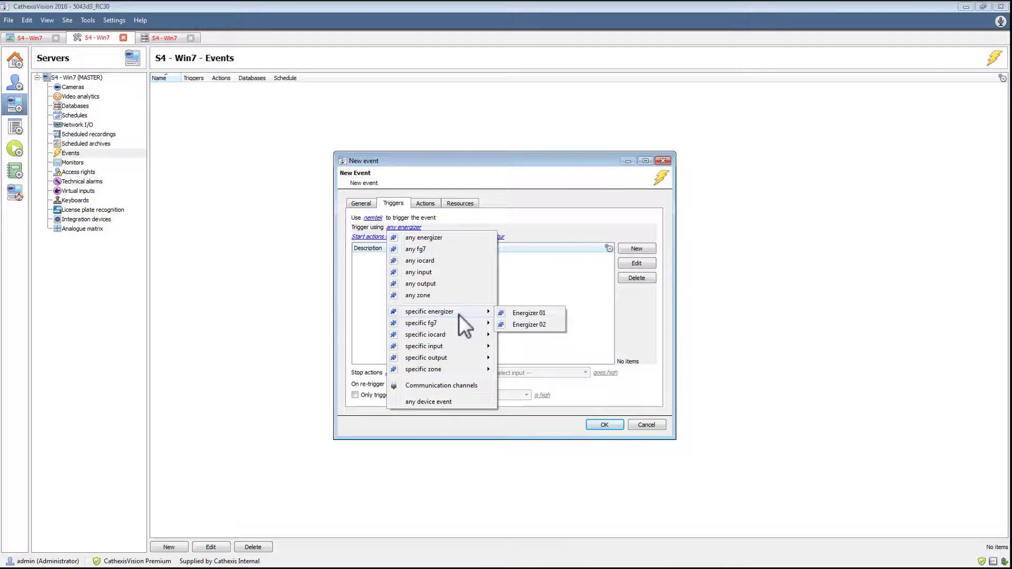
{"action": "left_click", "coordinate": [457, 241]}
- Add an Energizer device event trigger on the Always schedule without rules, after checking which properties a rule can use
{"action": "left_click", "coordinate": [643, 251]}
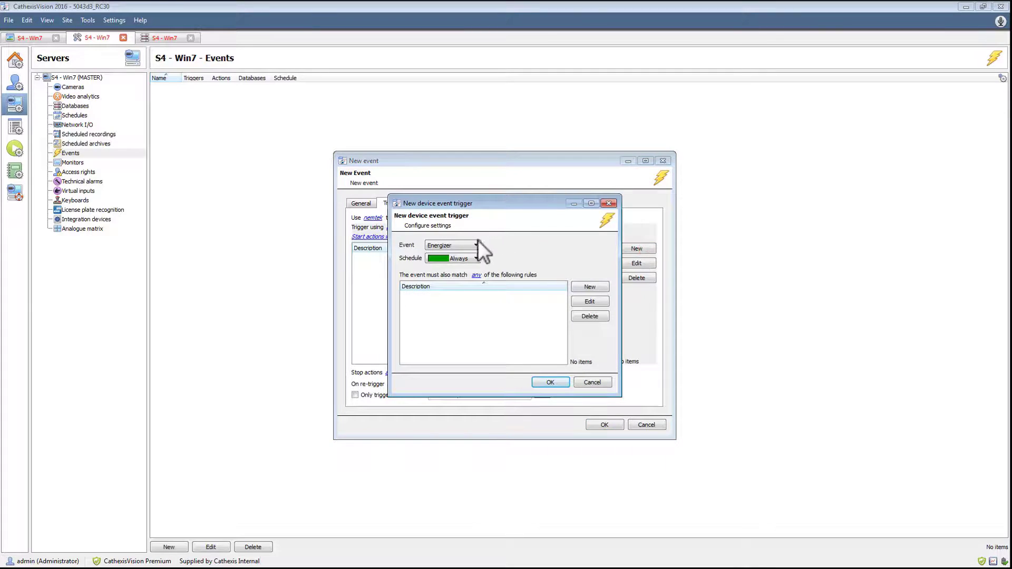
{"action": "left_click", "coordinate": [589, 286]}
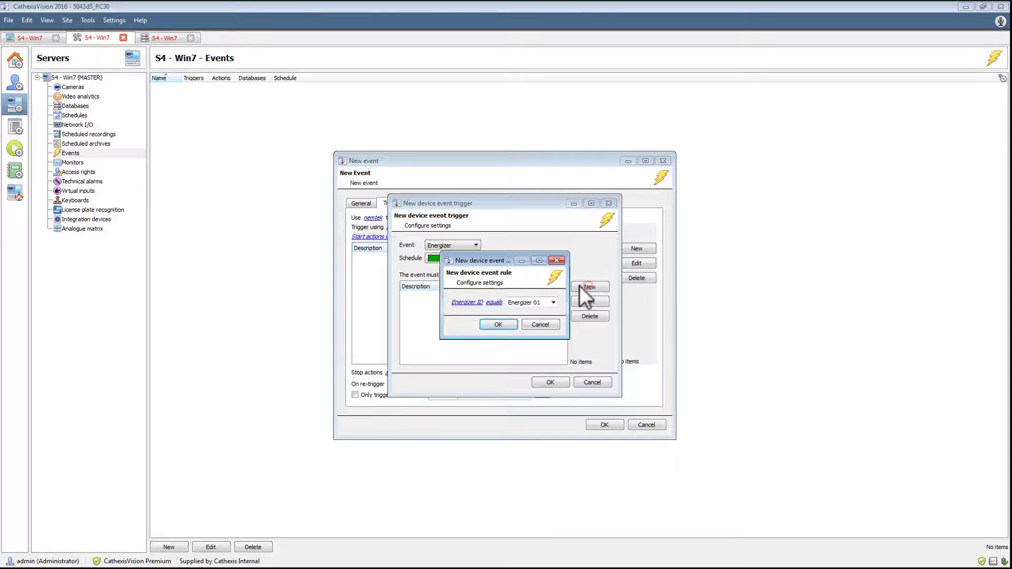
{"action": "left_click", "coordinate": [467, 302]}
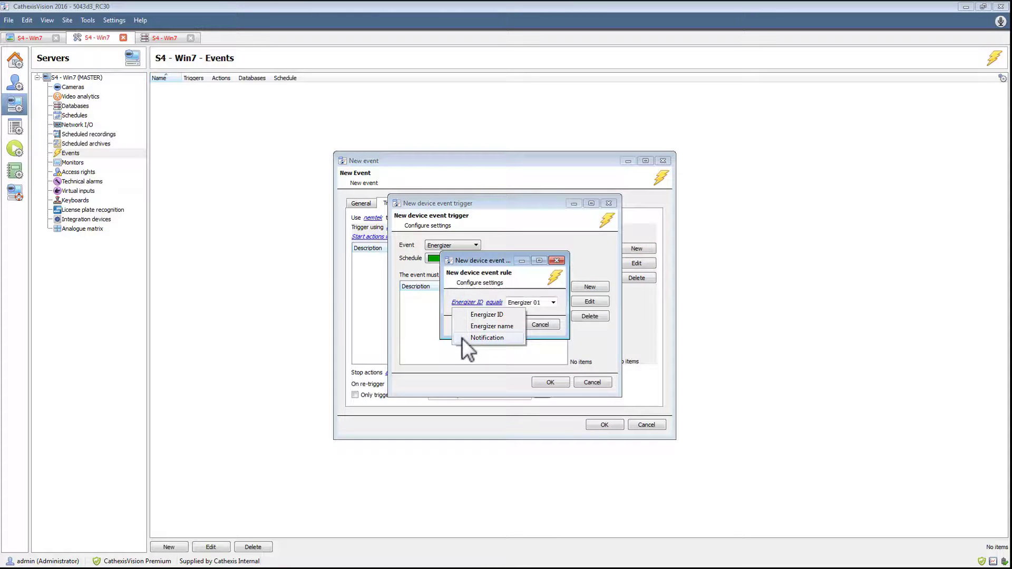
{"action": "left_click", "coordinate": [458, 305]}
{"action": "left_click", "coordinate": [553, 326]}
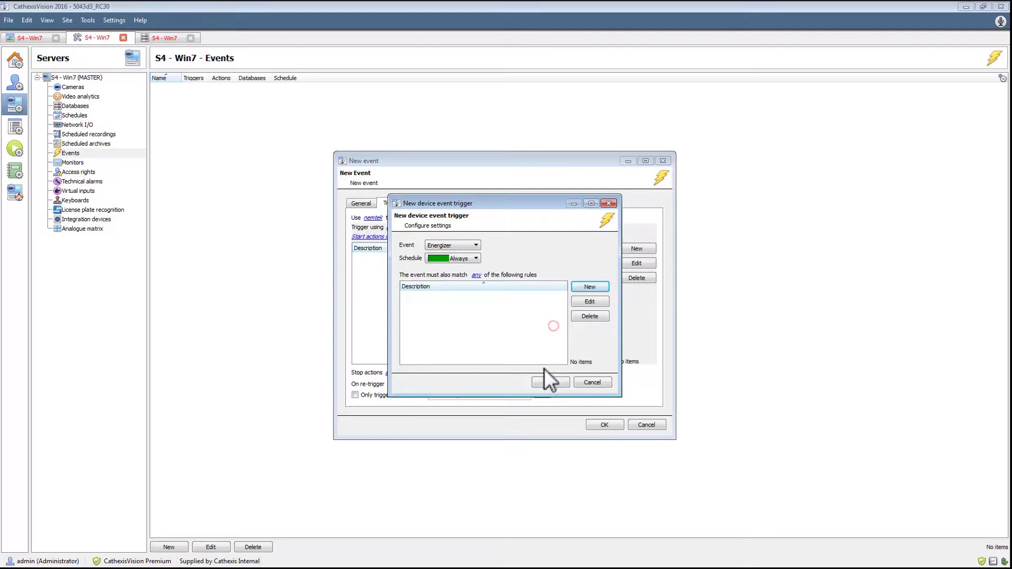
{"action": "left_click", "coordinate": [549, 382]}
- Set the trigger object to any input, examine the properties its device event rules offer, and discard the new trigger
{"action": "left_click", "coordinate": [403, 228]}
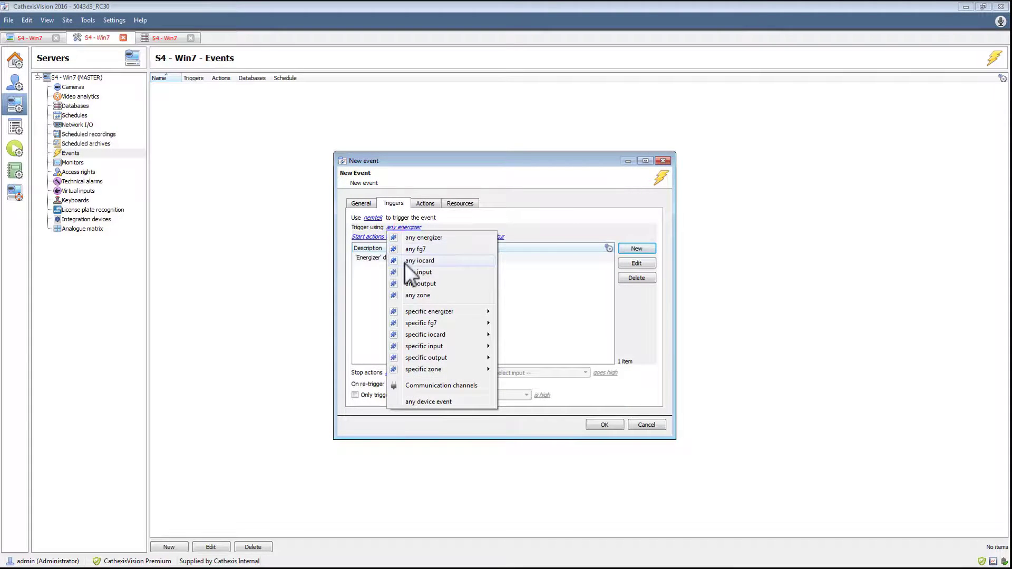
{"action": "left_click", "coordinate": [407, 272]}
{"action": "left_click", "coordinate": [637, 250]}
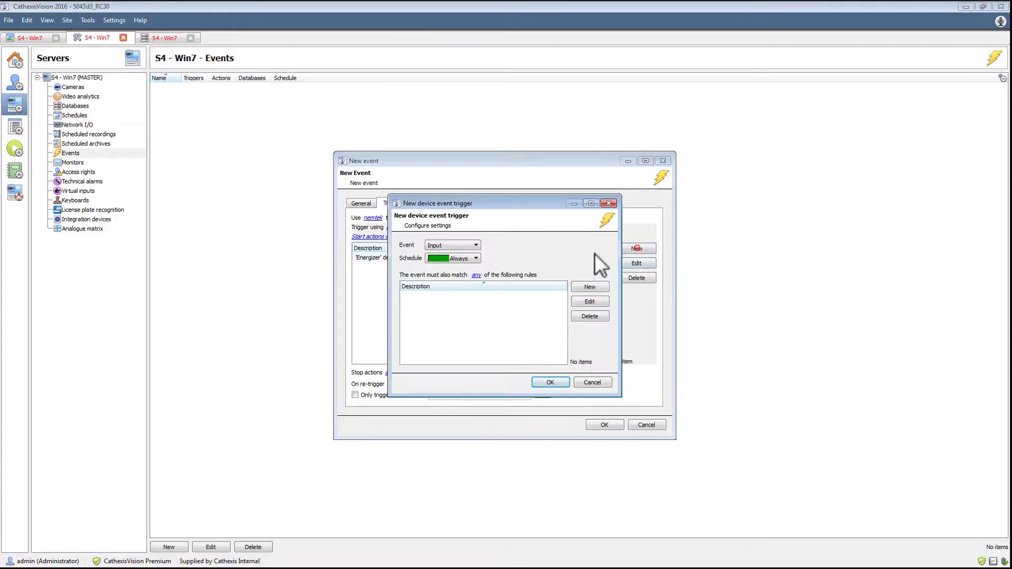
{"action": "left_click", "coordinate": [577, 290]}
{"action": "left_click", "coordinate": [458, 303]}
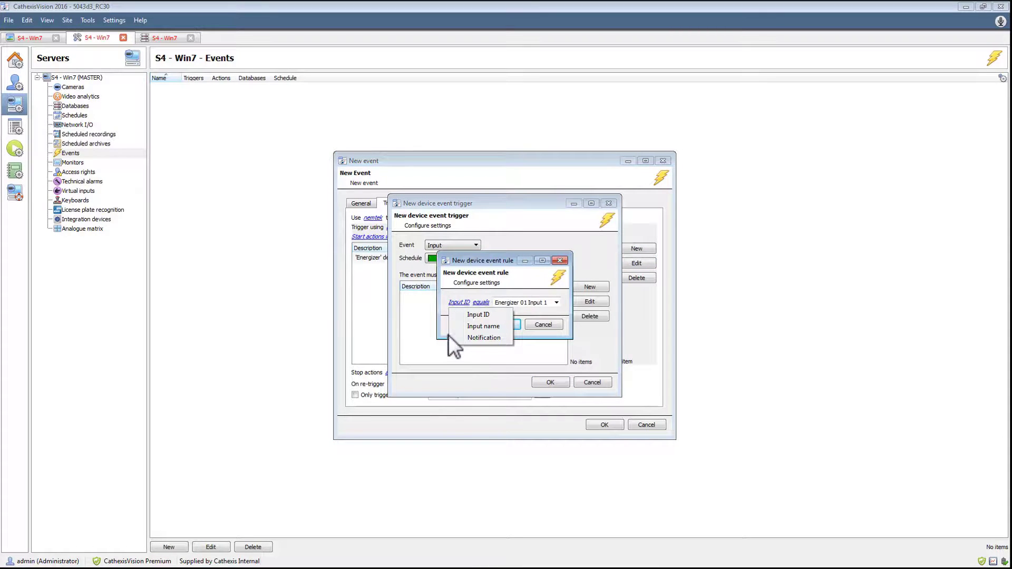
{"action": "left_click", "coordinate": [447, 336]}
{"action": "left_click", "coordinate": [533, 326]}
{"action": "left_click", "coordinate": [468, 244]}
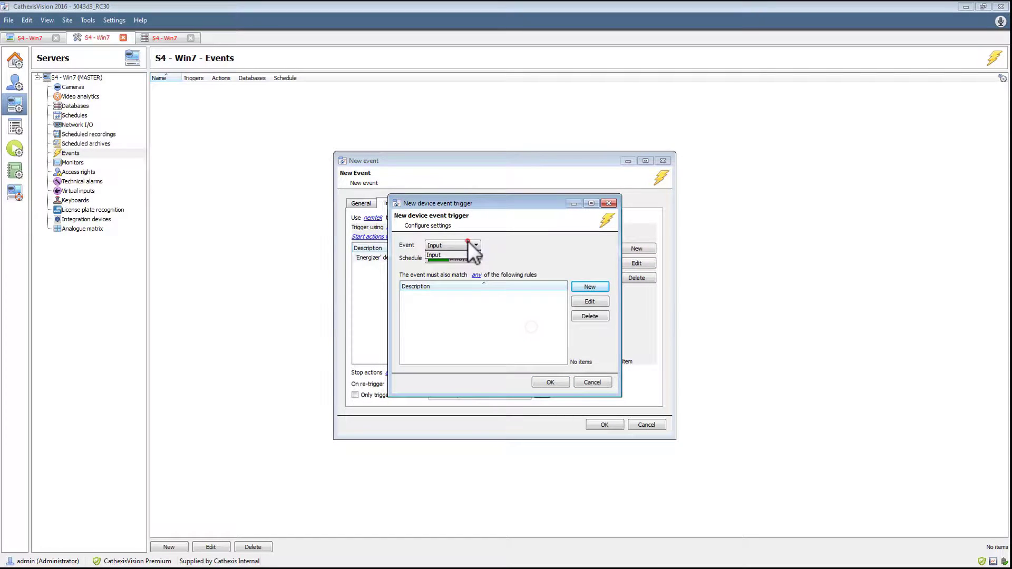
{"action": "left_click", "coordinate": [468, 244]}
{"action": "left_click", "coordinate": [553, 382]}
- Set the trigger object to any output, examine its event type and rule properties, and discard the new trigger
{"action": "left_click", "coordinate": [398, 227]}
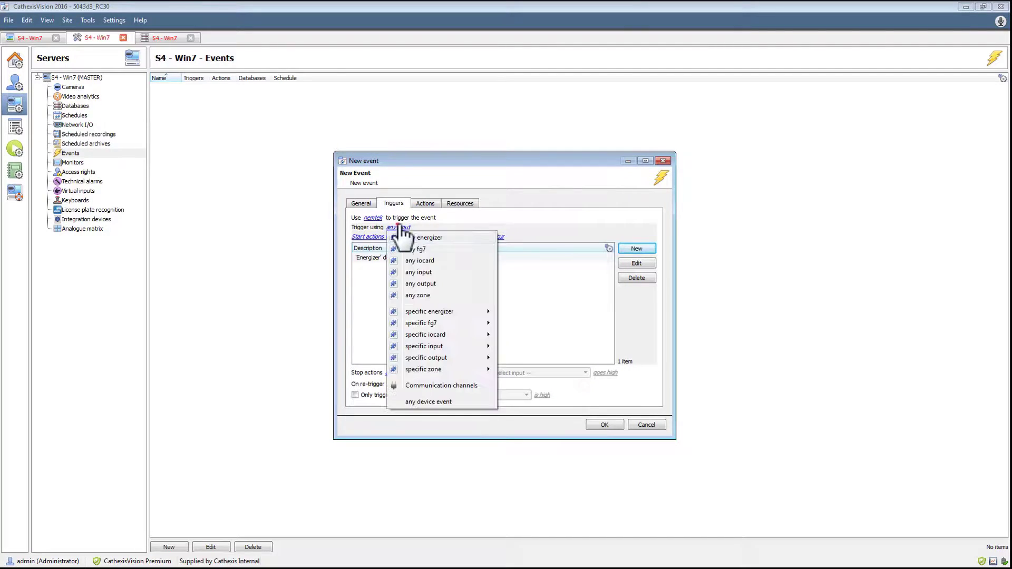
{"action": "left_click", "coordinate": [425, 287]}
{"action": "left_click", "coordinate": [634, 248]}
{"action": "left_click", "coordinate": [468, 244]}
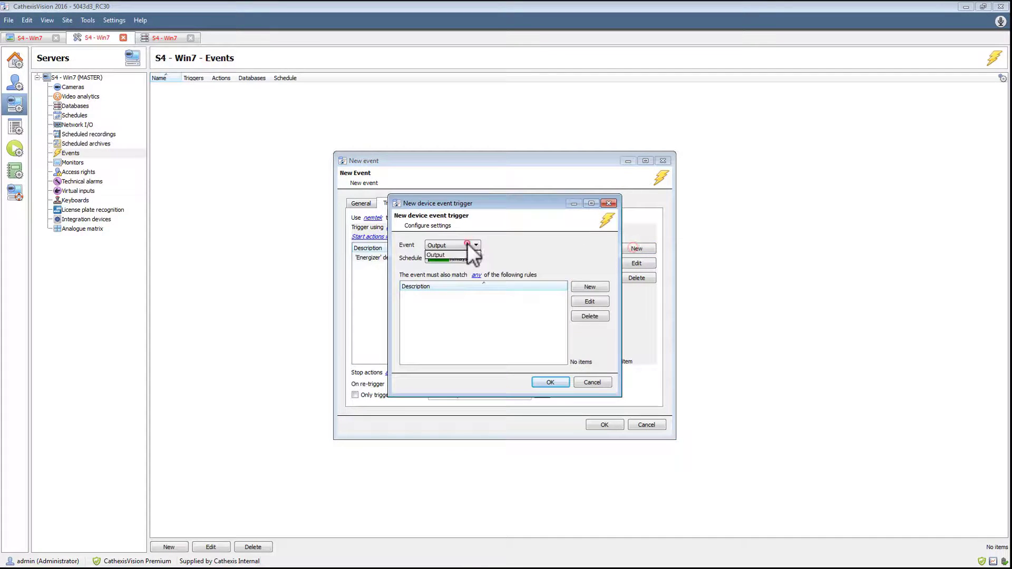
{"action": "left_click", "coordinate": [468, 244]}
{"action": "left_click", "coordinate": [585, 286]}
{"action": "left_click", "coordinate": [459, 302]}
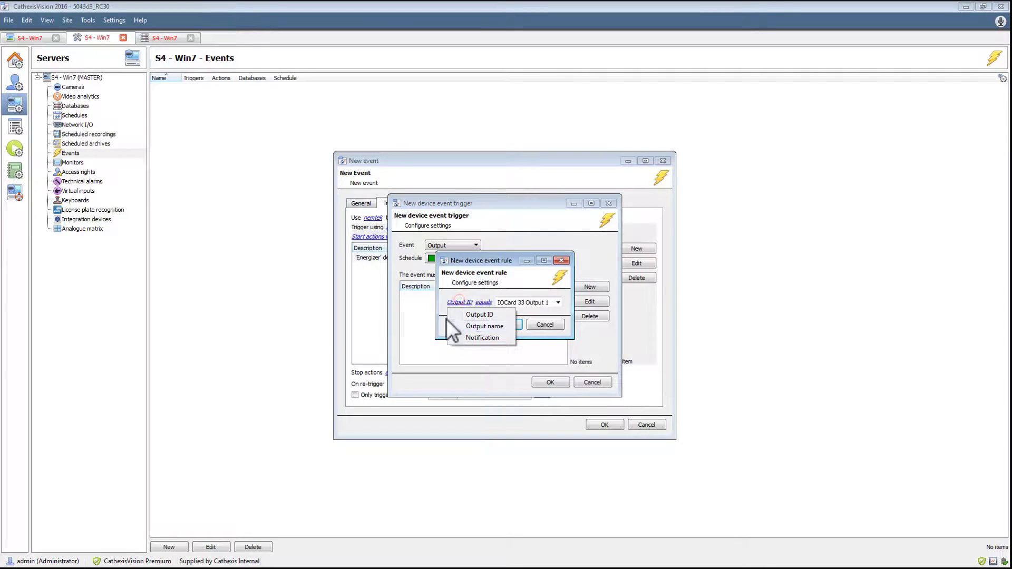
{"action": "left_click", "coordinate": [446, 315]}
{"action": "left_click", "coordinate": [517, 325]}
{"action": "left_click", "coordinate": [549, 381]}
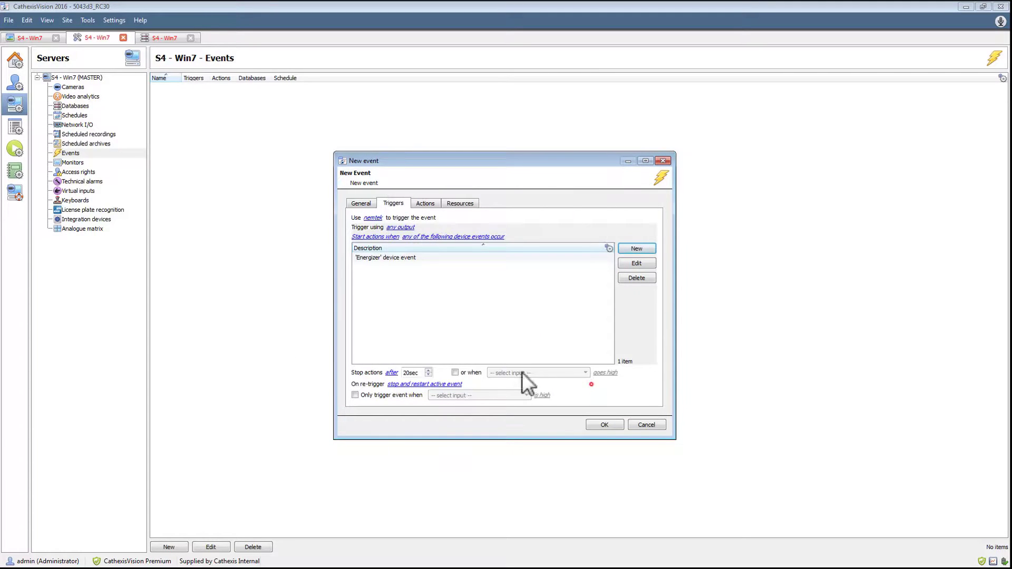
- Set the trigger object to any zone, examine the properties its device event rules offer, and discard the new trigger
{"action": "left_click", "coordinate": [400, 228]}
{"action": "left_click", "coordinate": [424, 296]}
{"action": "left_click", "coordinate": [637, 248]}
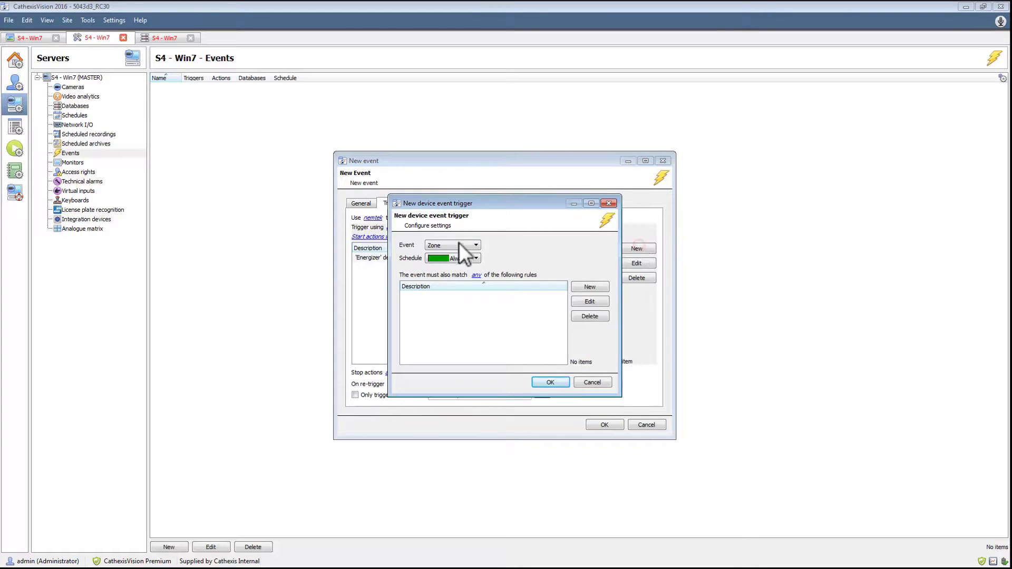
{"action": "left_click", "coordinate": [589, 287]}
{"action": "left_click", "coordinate": [458, 303]}
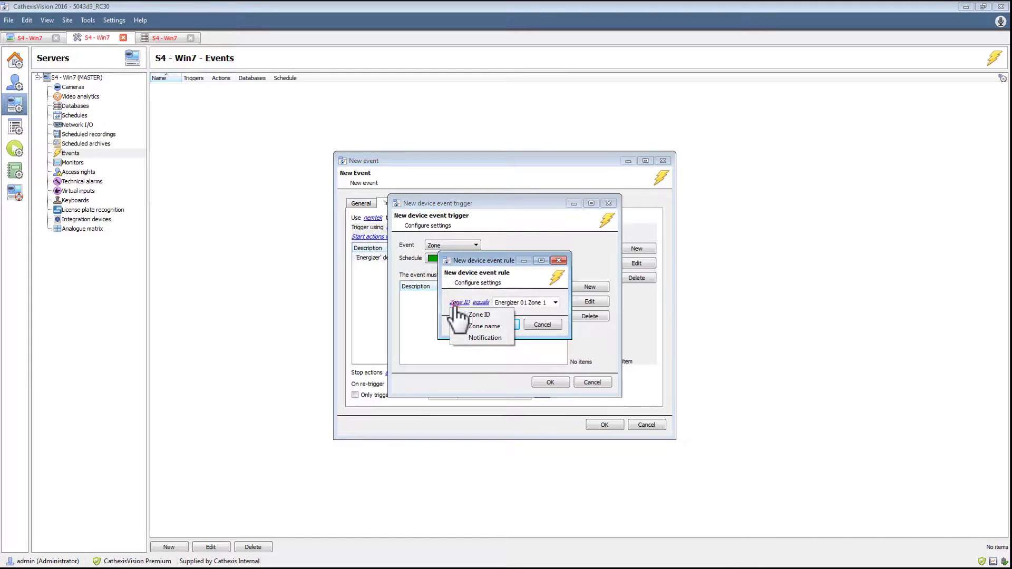
{"action": "left_click", "coordinate": [545, 324]}
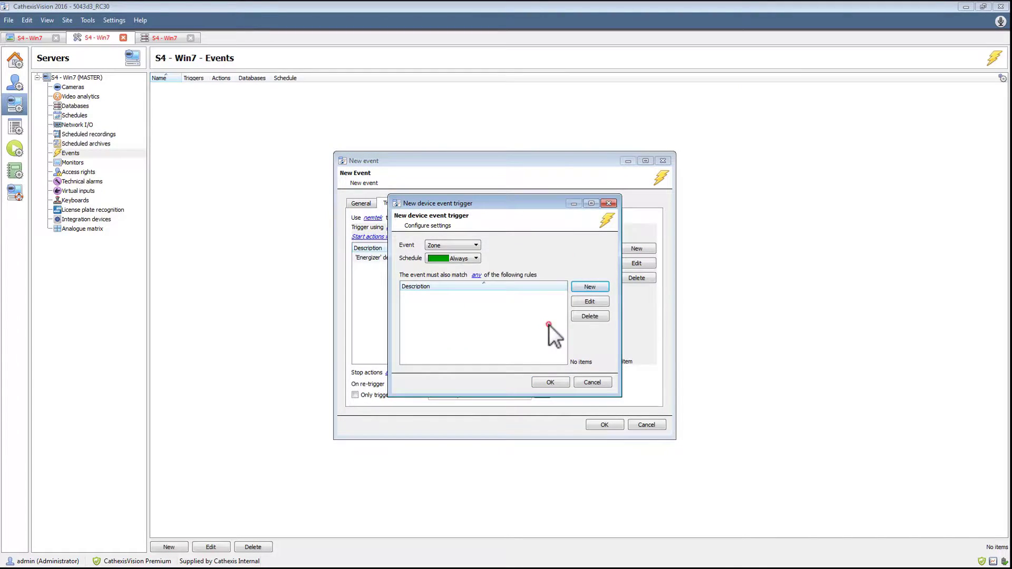
{"action": "left_click", "coordinate": [592, 382]}
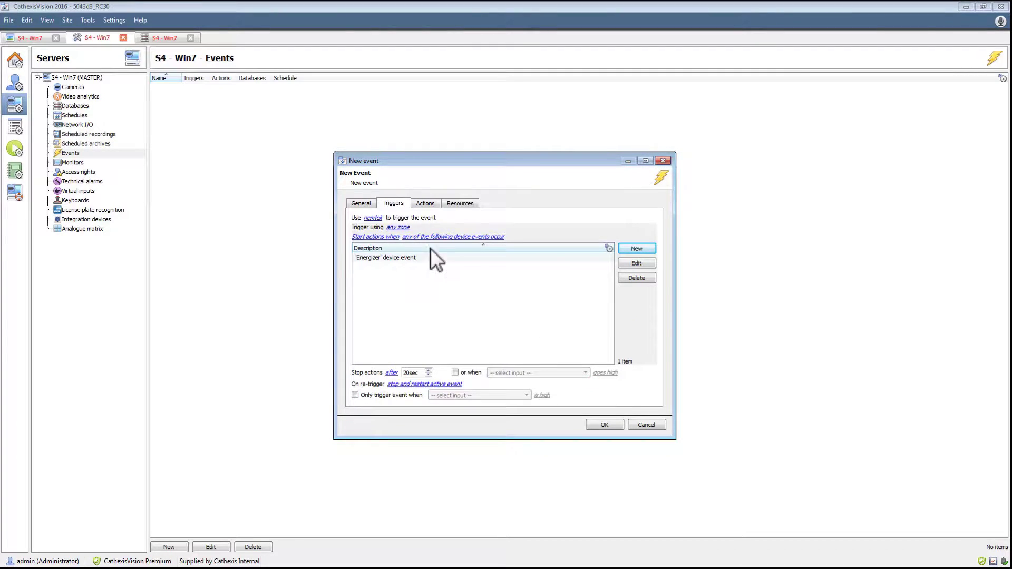
- Start a Control Nemtek action for the event with Energizer 01 as the object, and list its available commands
{"action": "left_click", "coordinate": [424, 204]}
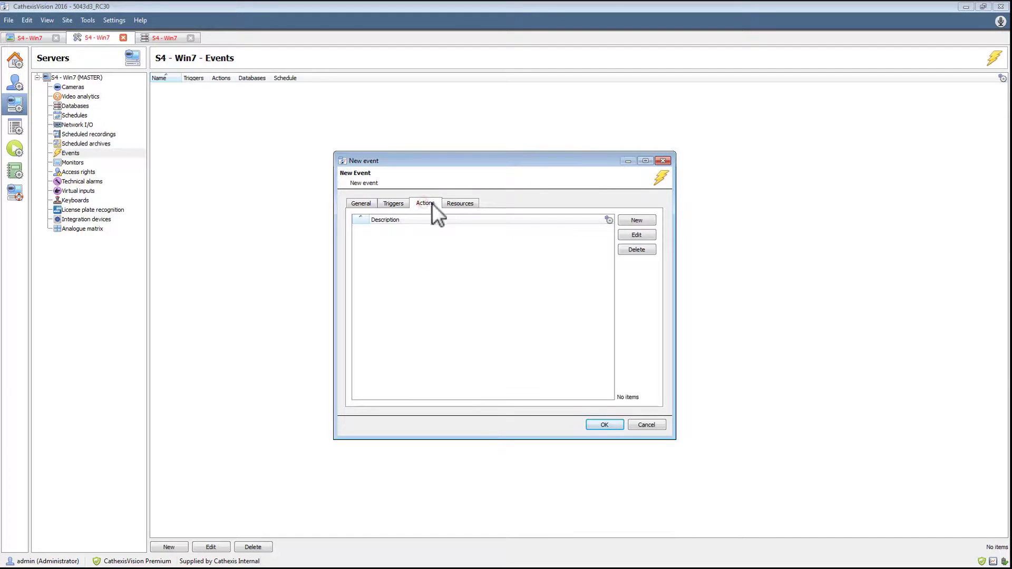
{"action": "left_click", "coordinate": [637, 220]}
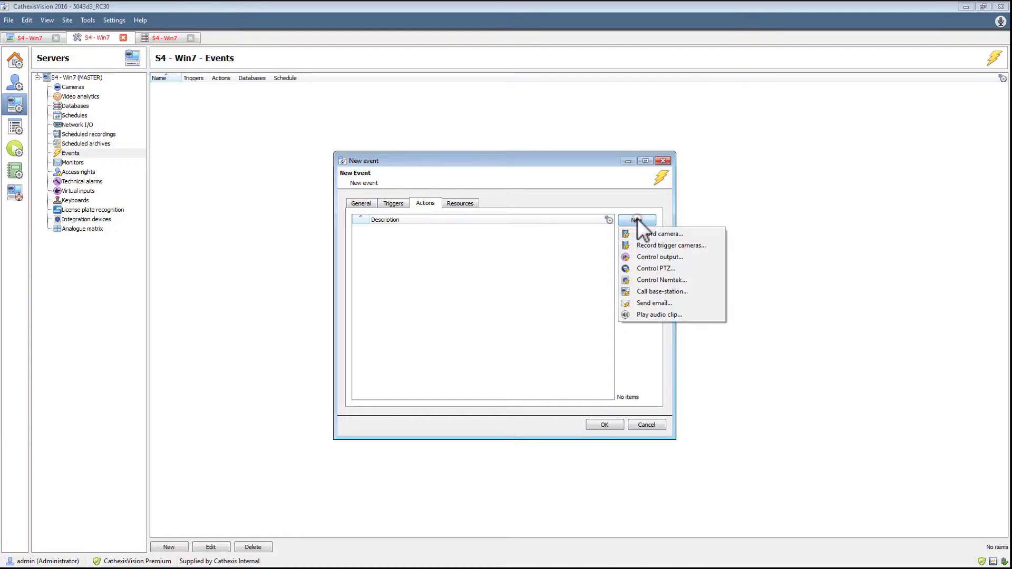
{"action": "left_click", "coordinate": [693, 280]}
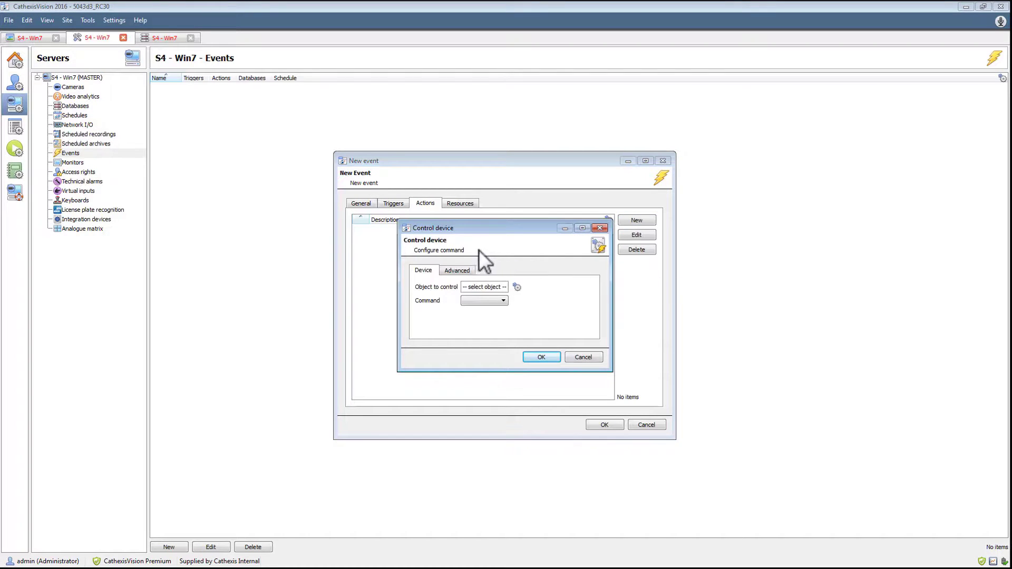
{"action": "left_click", "coordinate": [517, 286]}
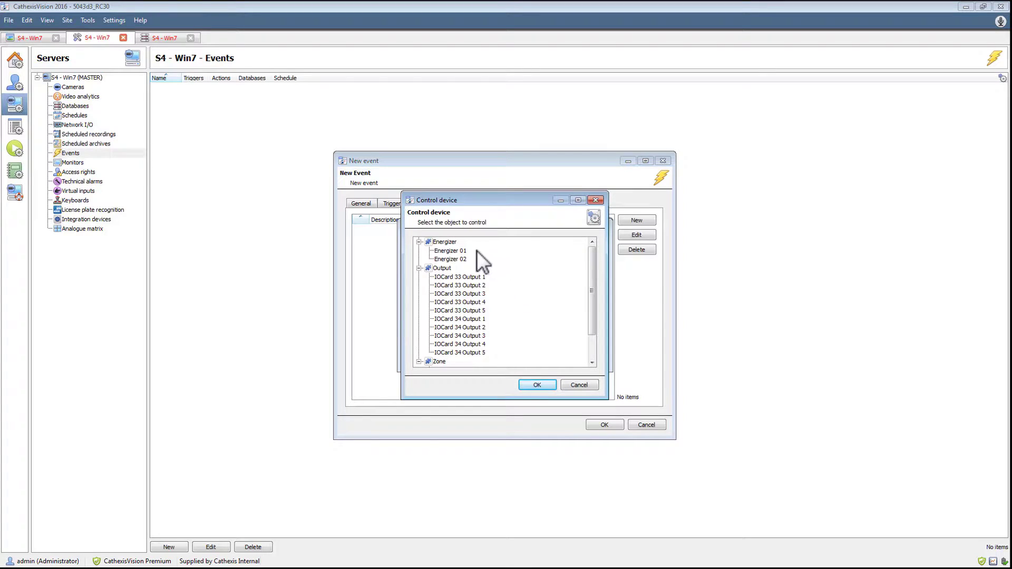
{"action": "scroll", "coordinate": [505, 282], "scroll_direction": "down", "scroll_amount": 3}
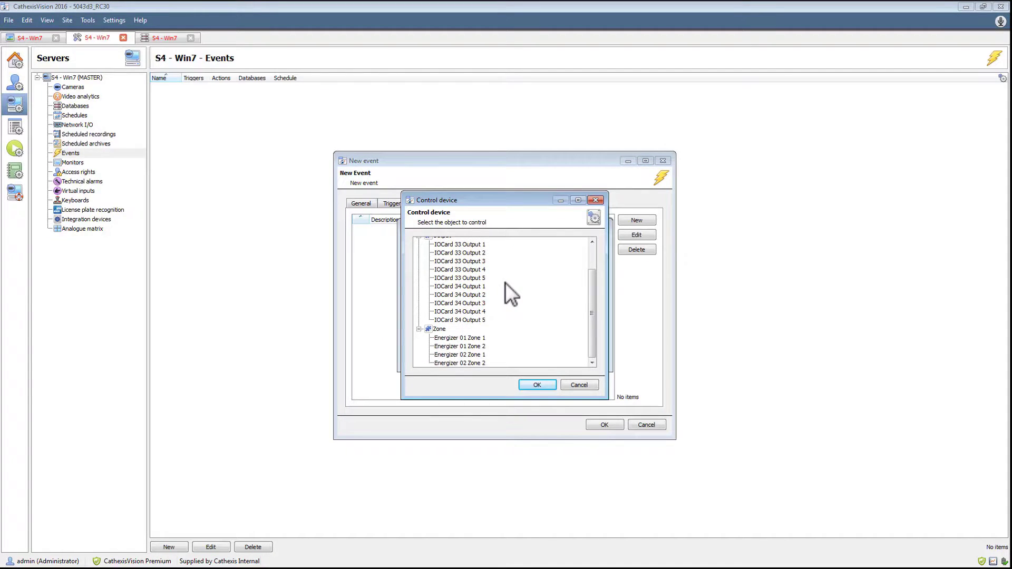
{"action": "scroll", "coordinate": [505, 282], "scroll_direction": "up", "scroll_amount": 3}
{"action": "left_click", "coordinate": [459, 251]}
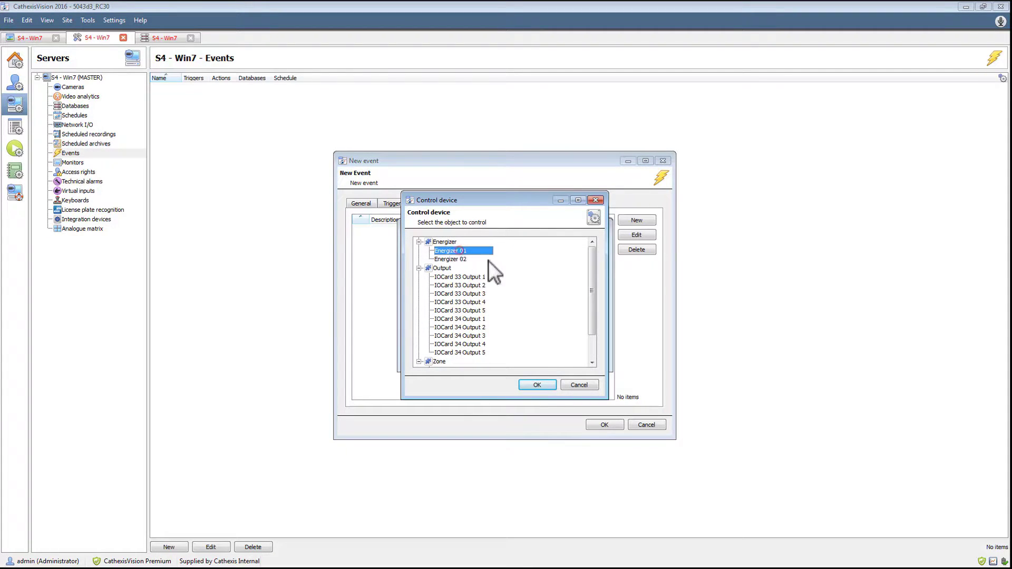
{"action": "left_click", "coordinate": [539, 384]}
{"action": "left_click", "coordinate": [496, 302]}
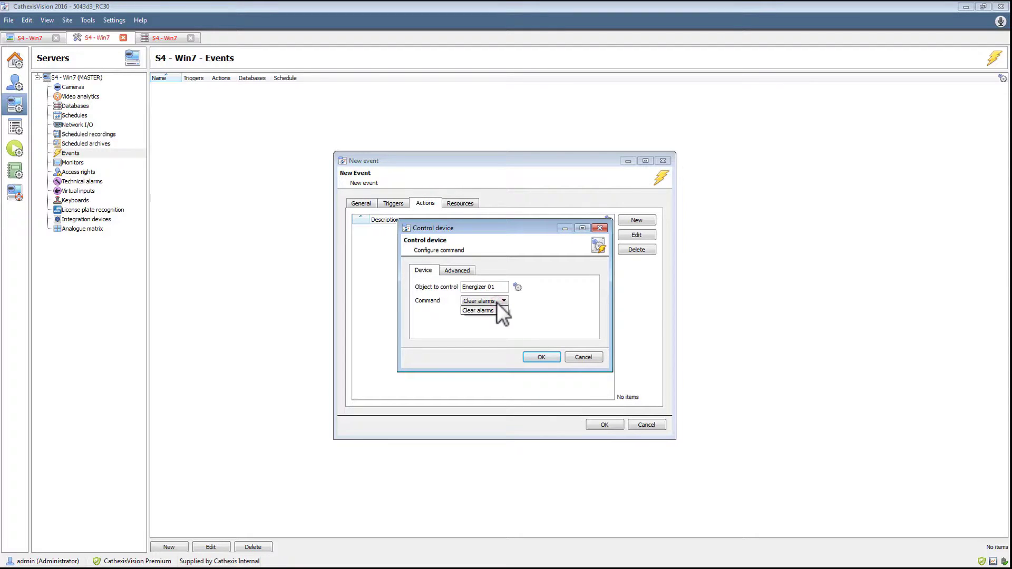
- Change the action's object to control to IOCard 33 Output 1 and check its available commands
{"action": "left_click", "coordinate": [517, 287]}
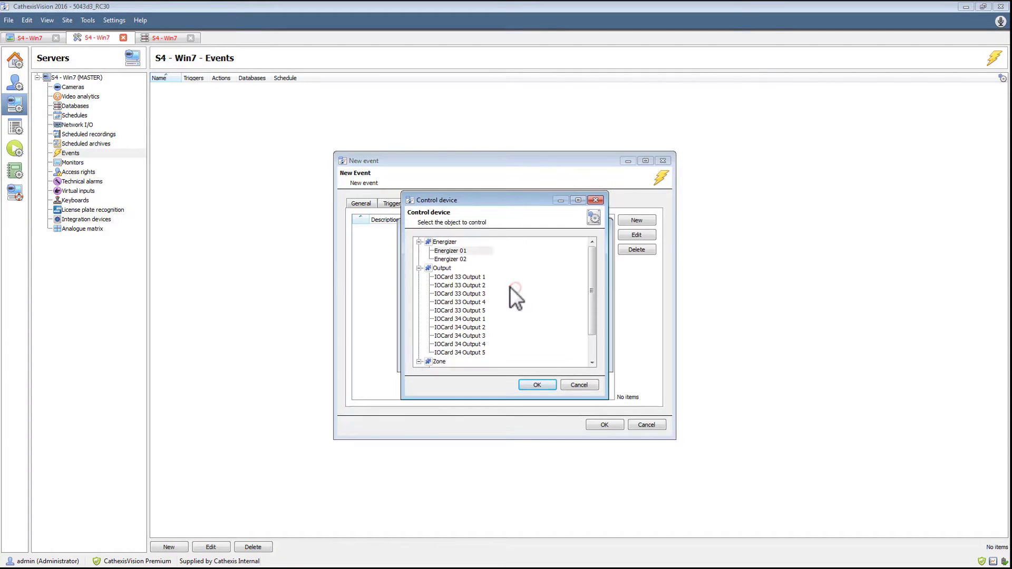
{"action": "left_click", "coordinate": [477, 278]}
{"action": "left_click", "coordinate": [530, 385]}
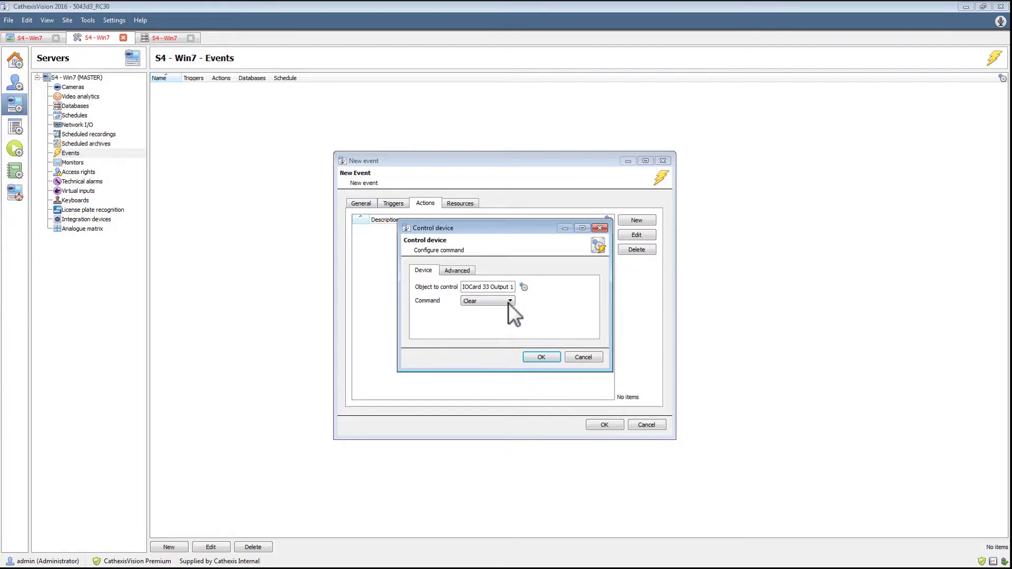
{"action": "left_click", "coordinate": [508, 302]}
{"action": "left_click", "coordinate": [509, 302]}
- Change the action's object to control to Energizer 01 Zone 1 and list its commands, keeping High voltage
{"action": "left_click", "coordinate": [523, 286]}
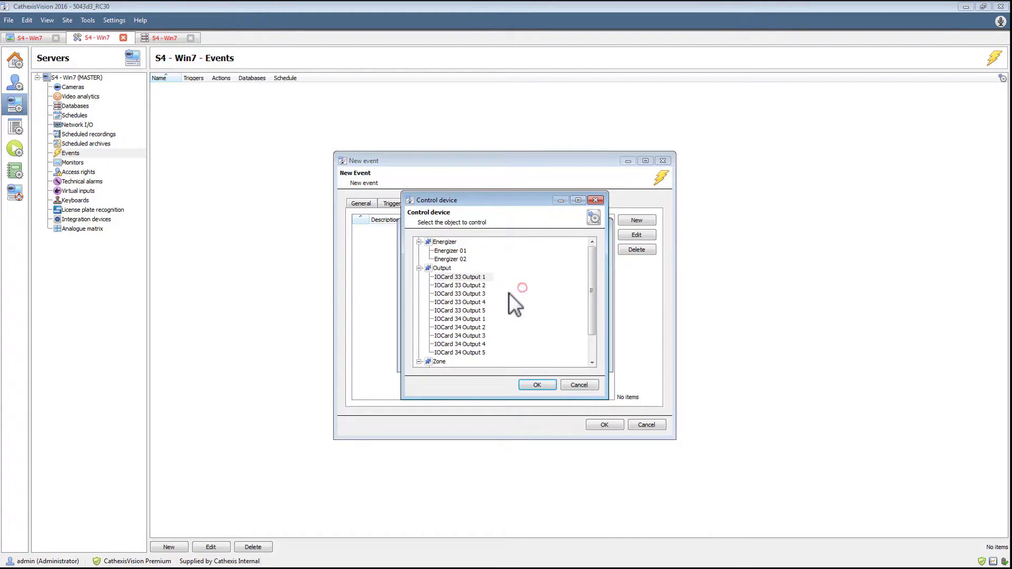
{"action": "left_click", "coordinate": [482, 336]}
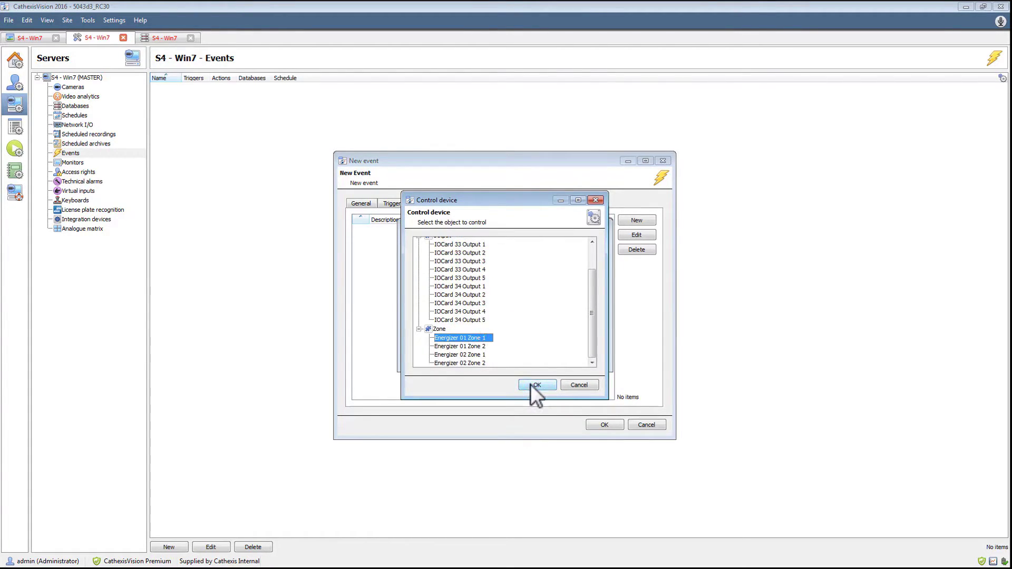
{"action": "left_click", "coordinate": [530, 384]}
{"action": "left_click", "coordinate": [497, 301]}
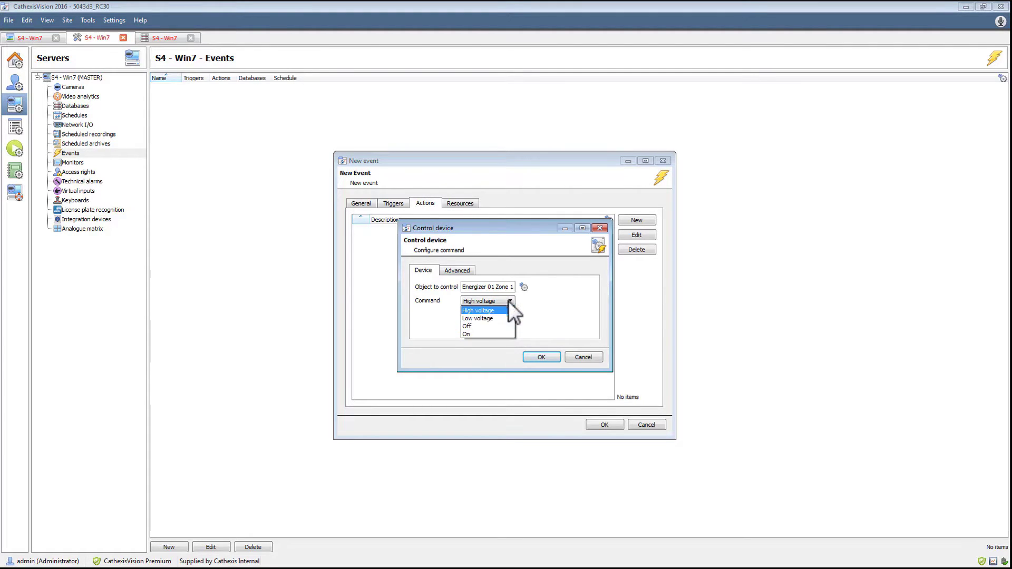
{"action": "left_click", "coordinate": [508, 301]}
- Check the action's advanced timing and schedule options, and discard both the action and the new event
{"action": "left_click", "coordinate": [466, 272]}
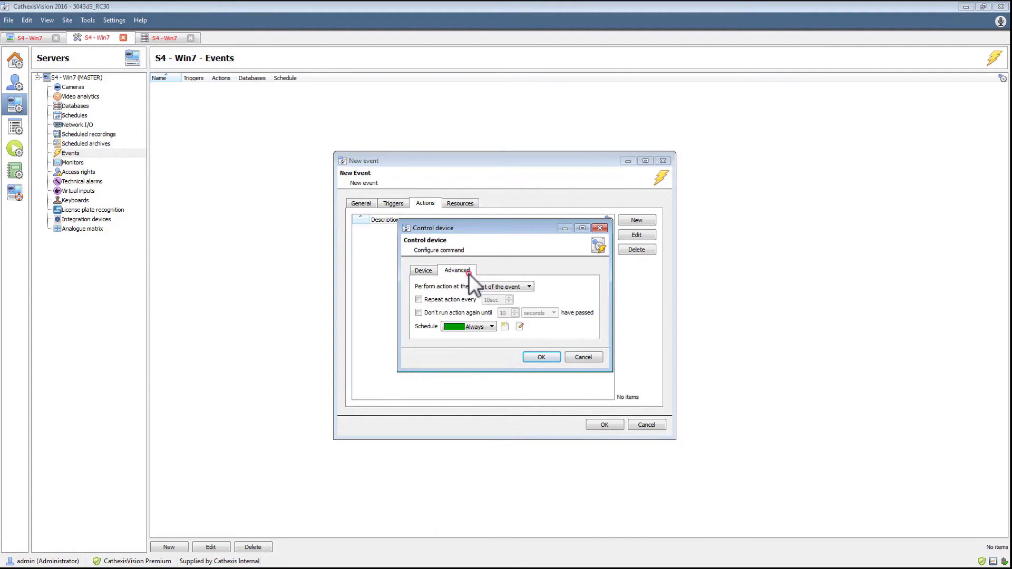
{"action": "left_click", "coordinate": [425, 269]}
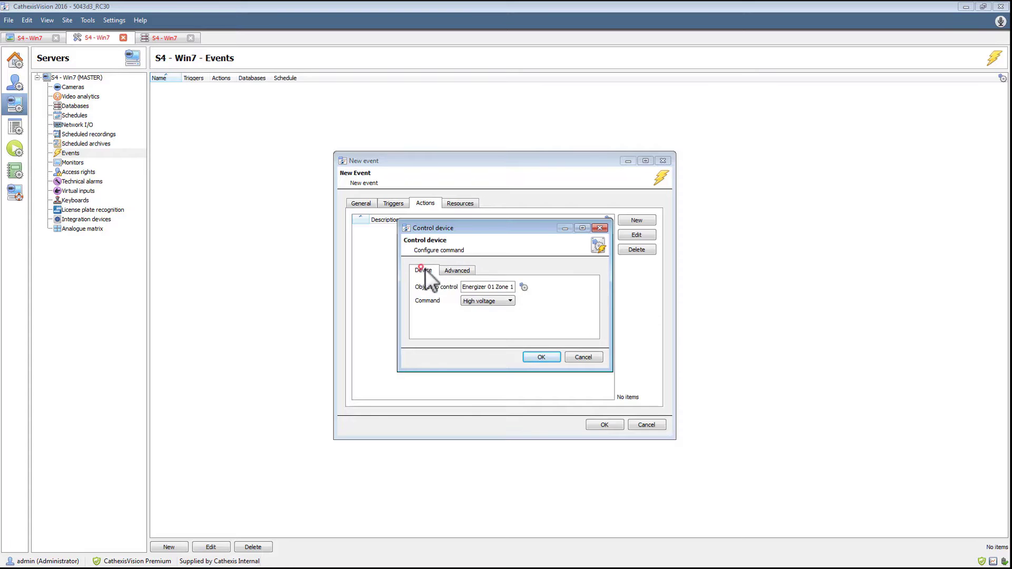
{"action": "left_click", "coordinate": [577, 358]}
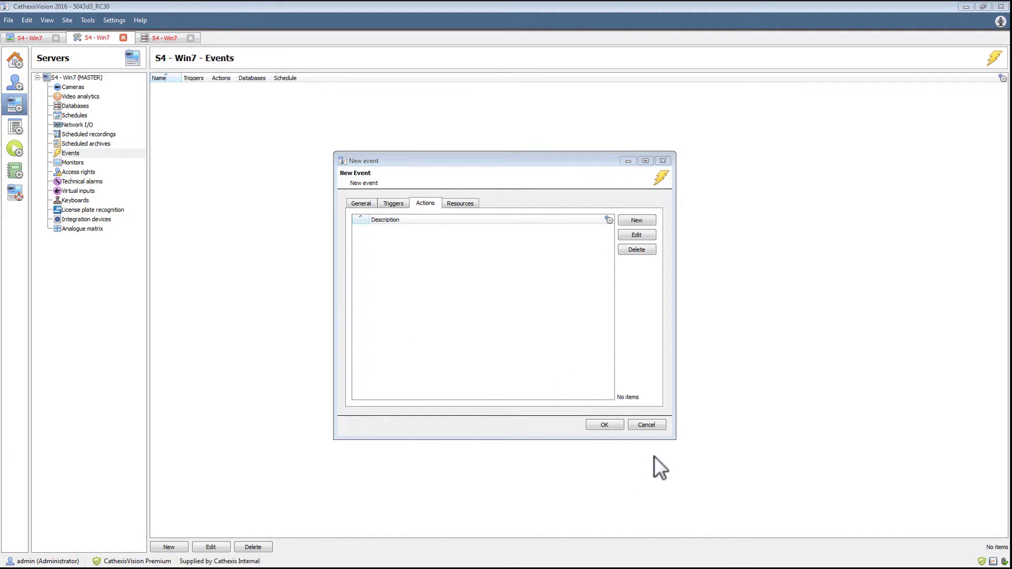
{"action": "left_click", "coordinate": [652, 426]}
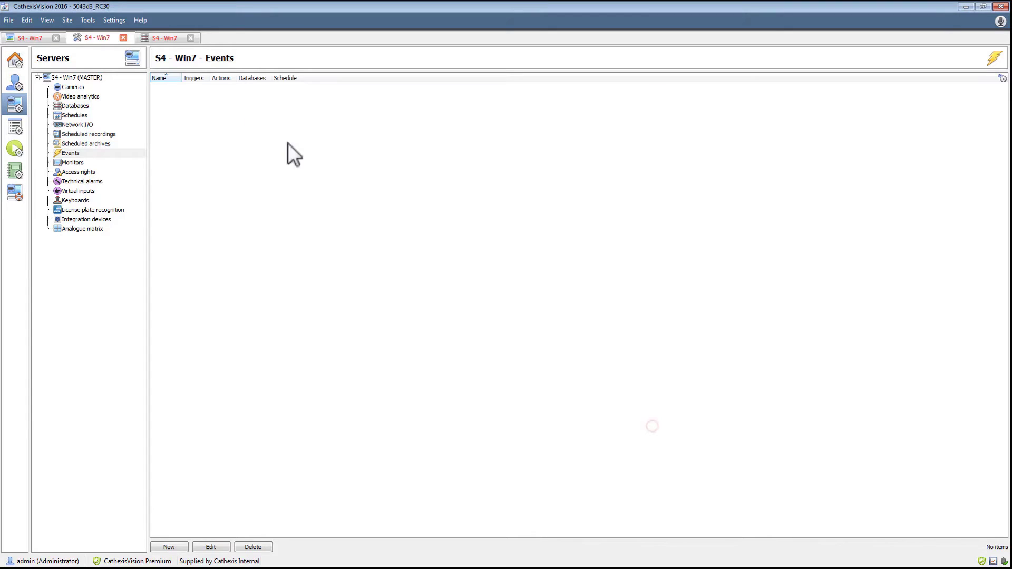
- Open the Nemtek database in the recording review and show the footage of the 11:37:26 High voltage zone entry
{"action": "left_click", "coordinate": [173, 42]}
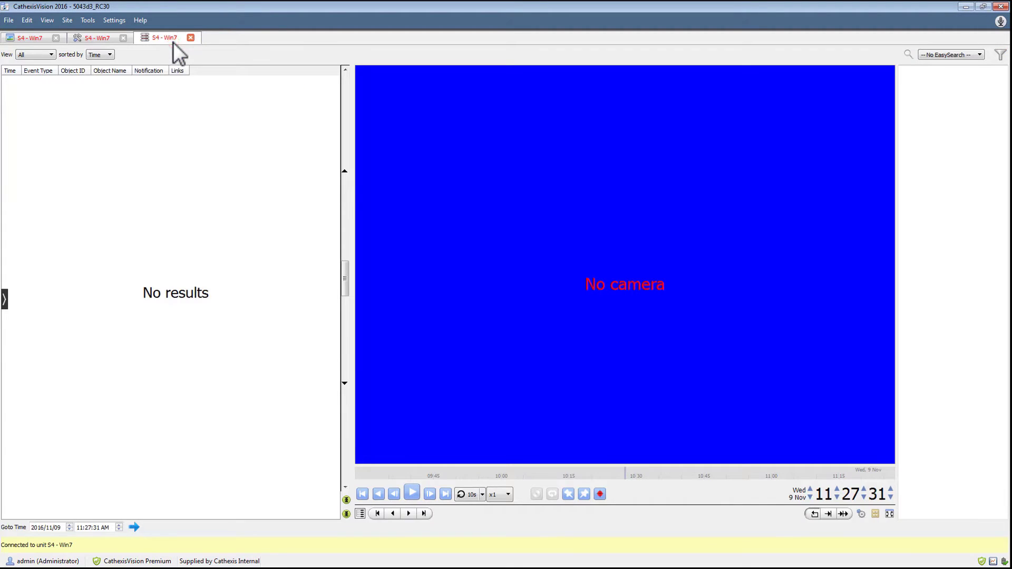
{"action": "left_click", "coordinate": [5, 296]}
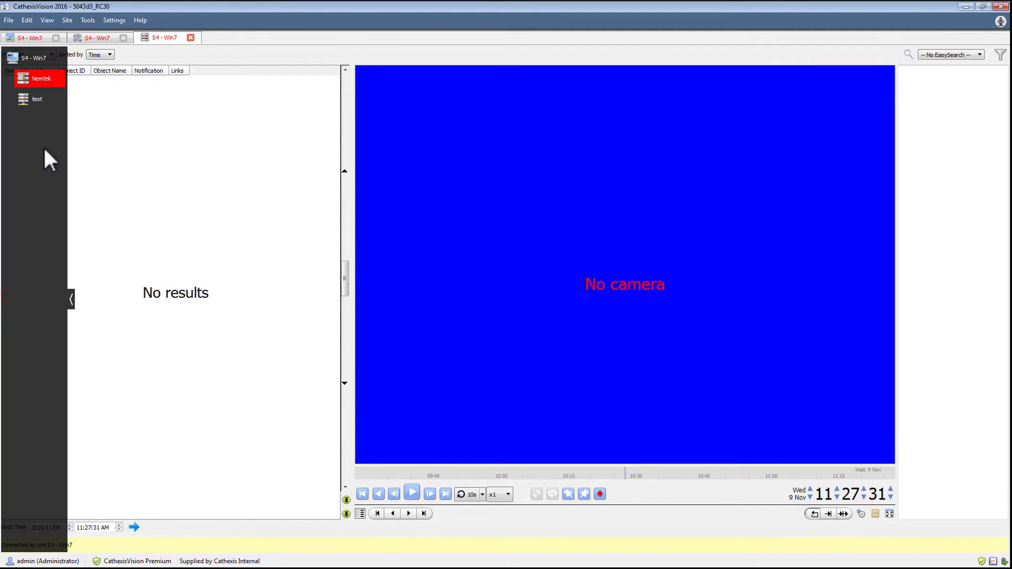
{"action": "left_click", "coordinate": [36, 99]}
{"action": "left_click", "coordinate": [40, 79]}
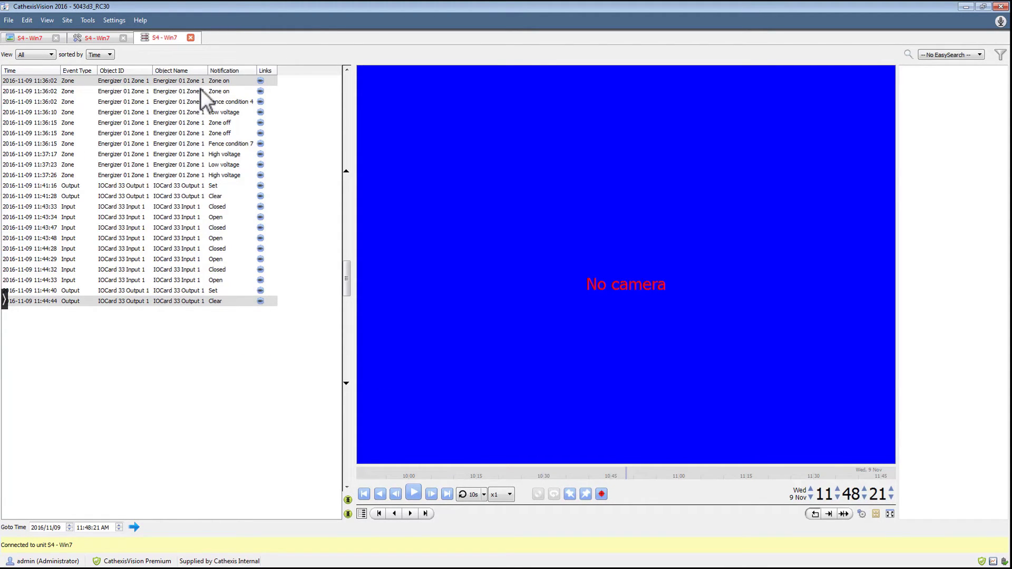
{"action": "left_click", "coordinate": [207, 178]}
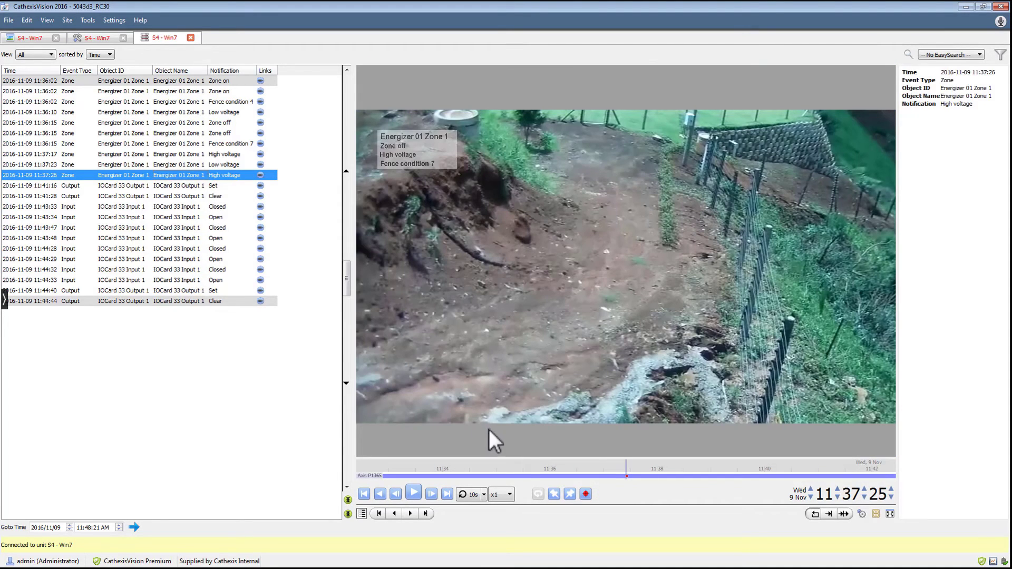